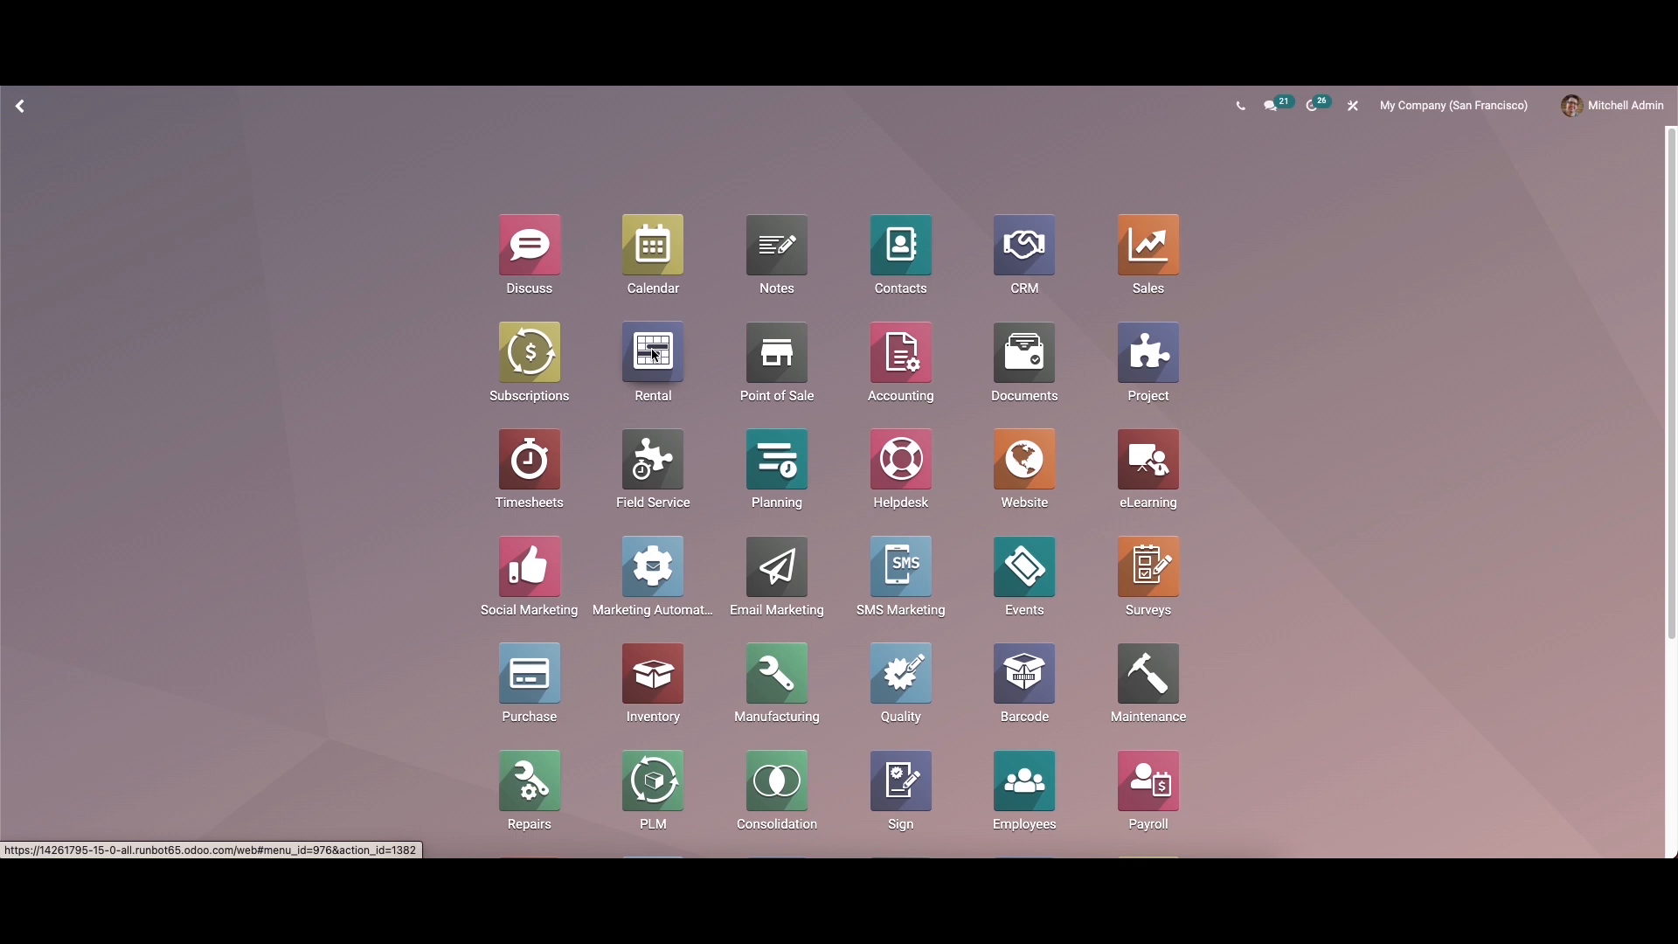
Step: Open the rental schedule and check the details of the Deco Addict projector rental that starts on April 5
click(655, 356)
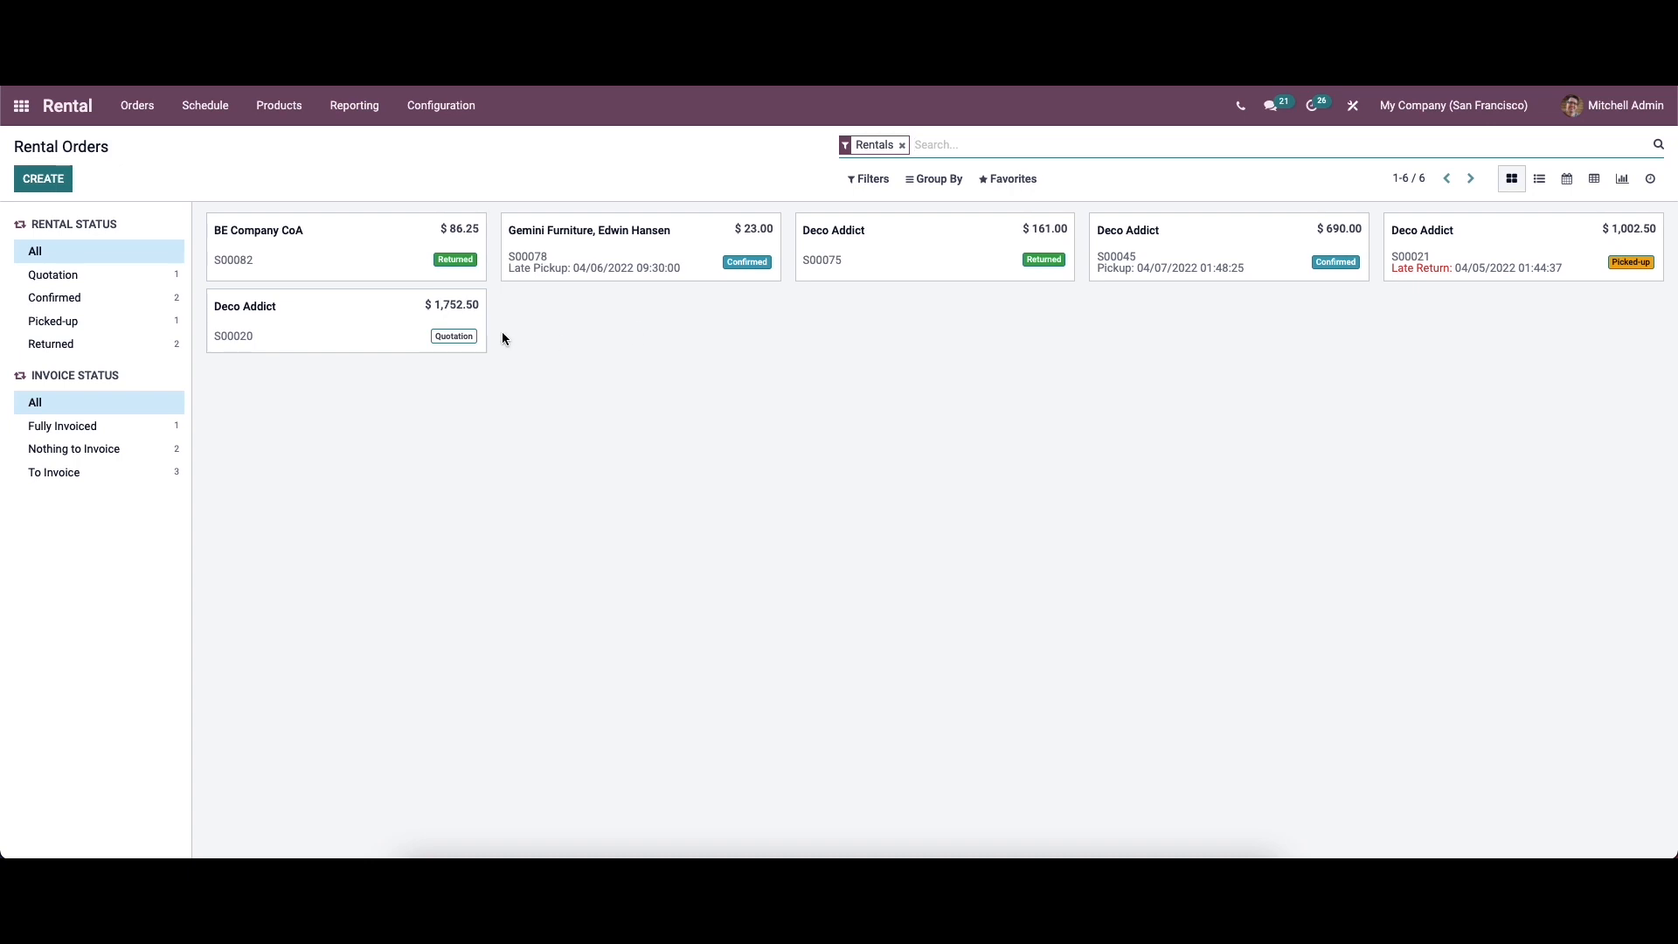
click(208, 106)
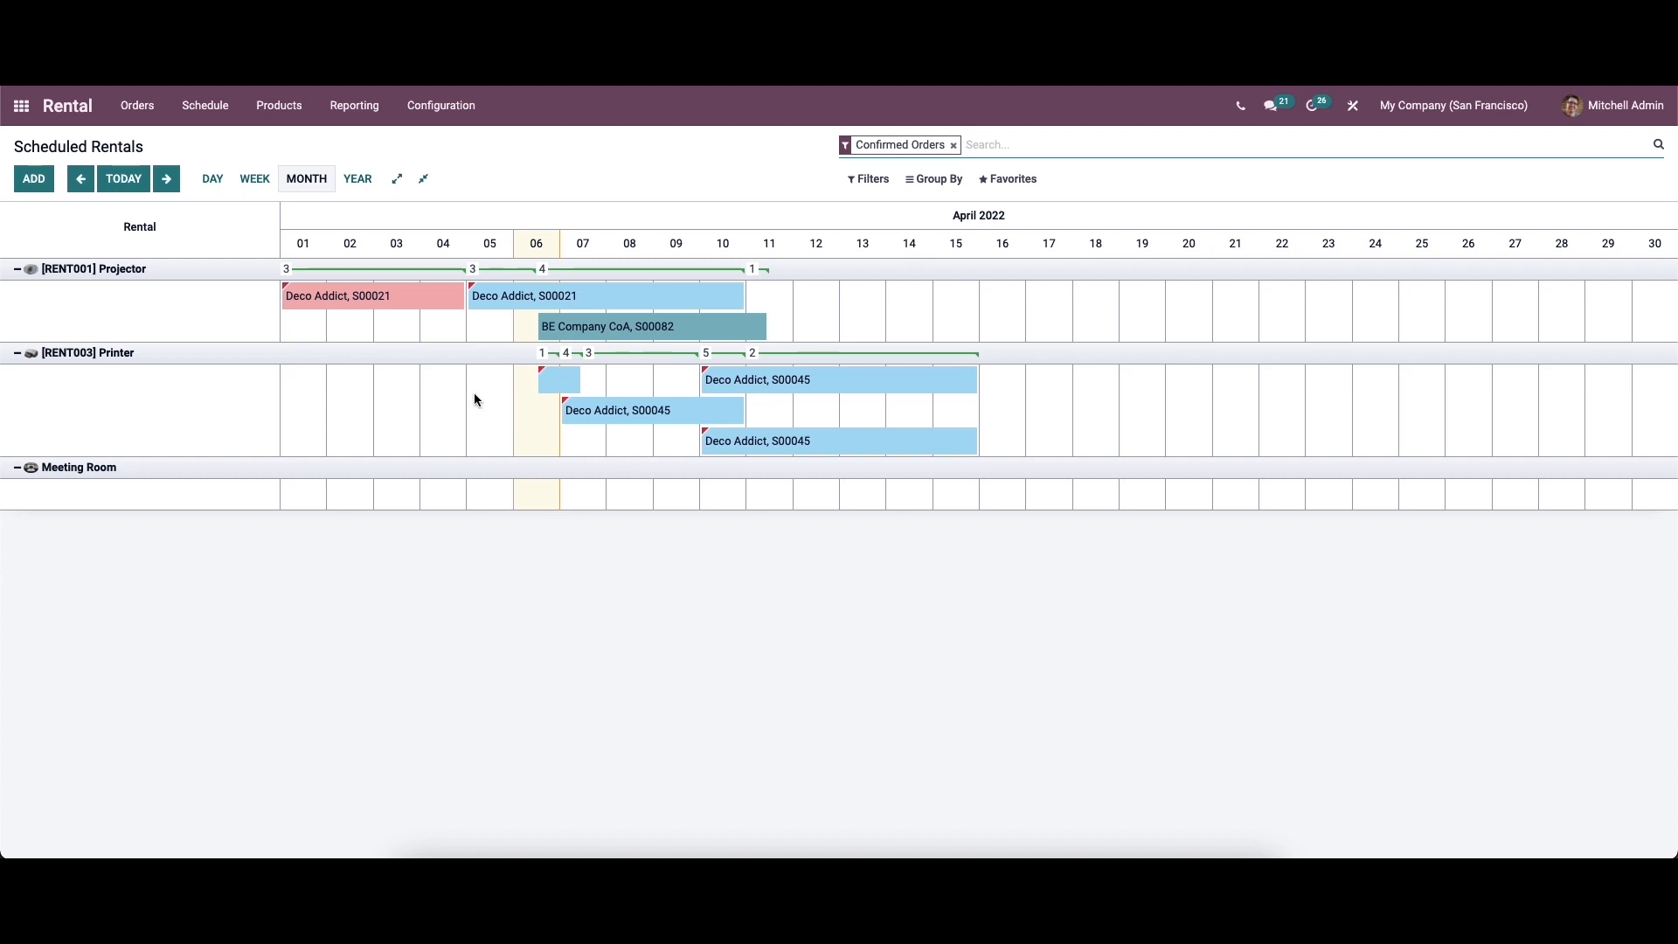
mouse_move(564, 304)
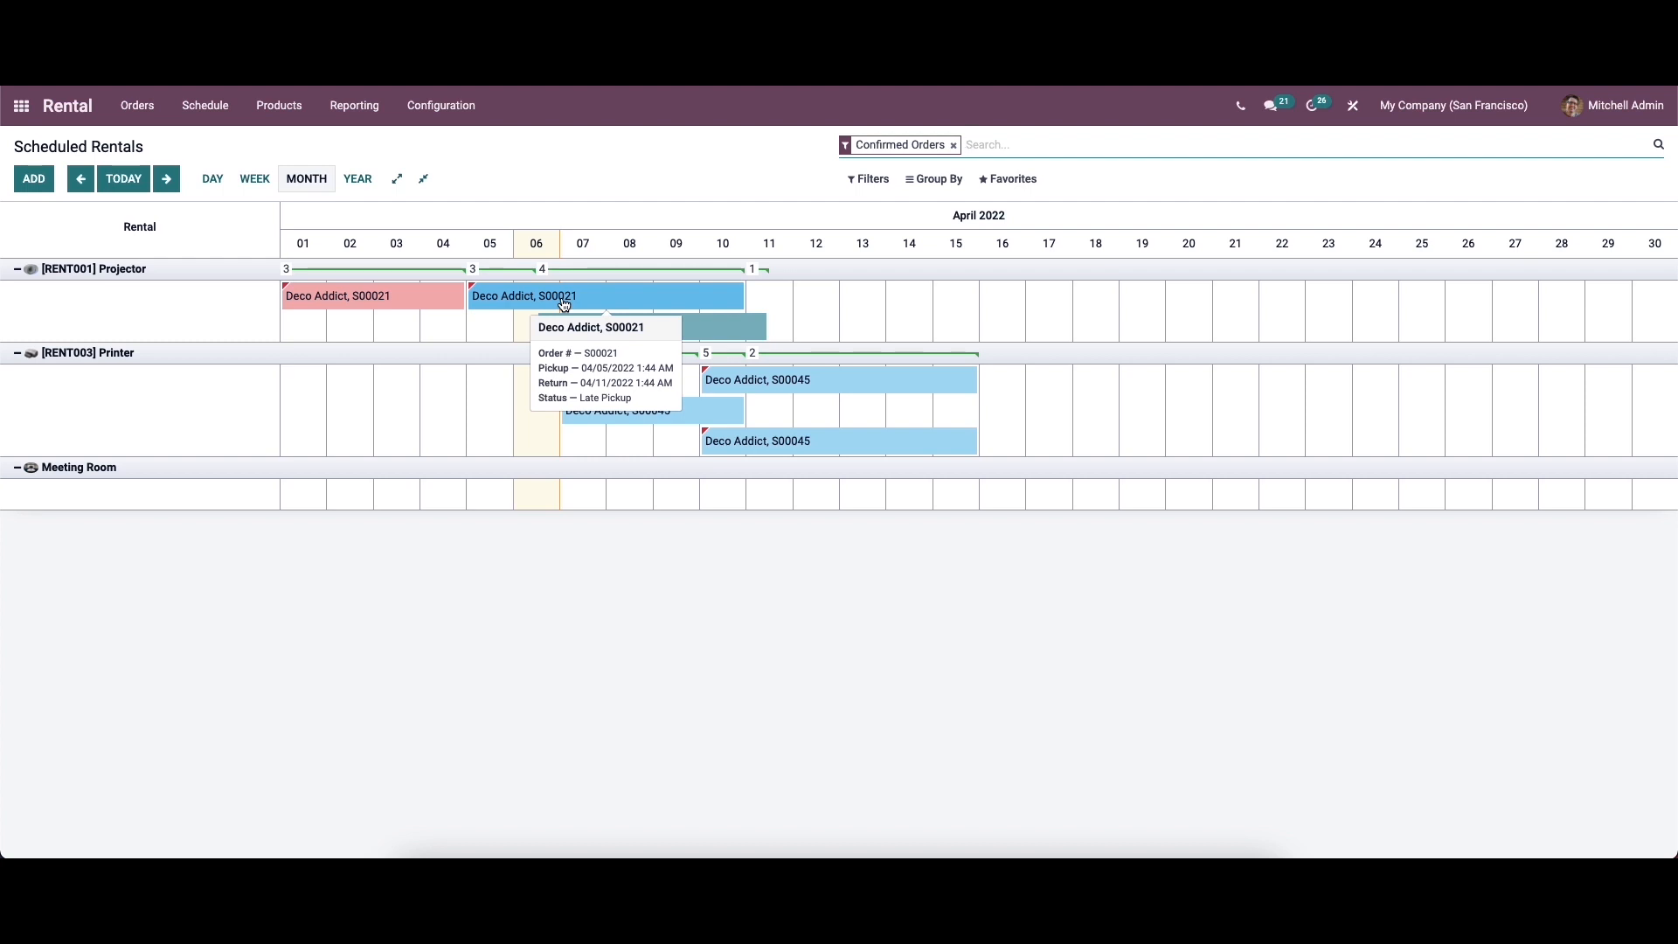
click(564, 304)
click(442, 390)
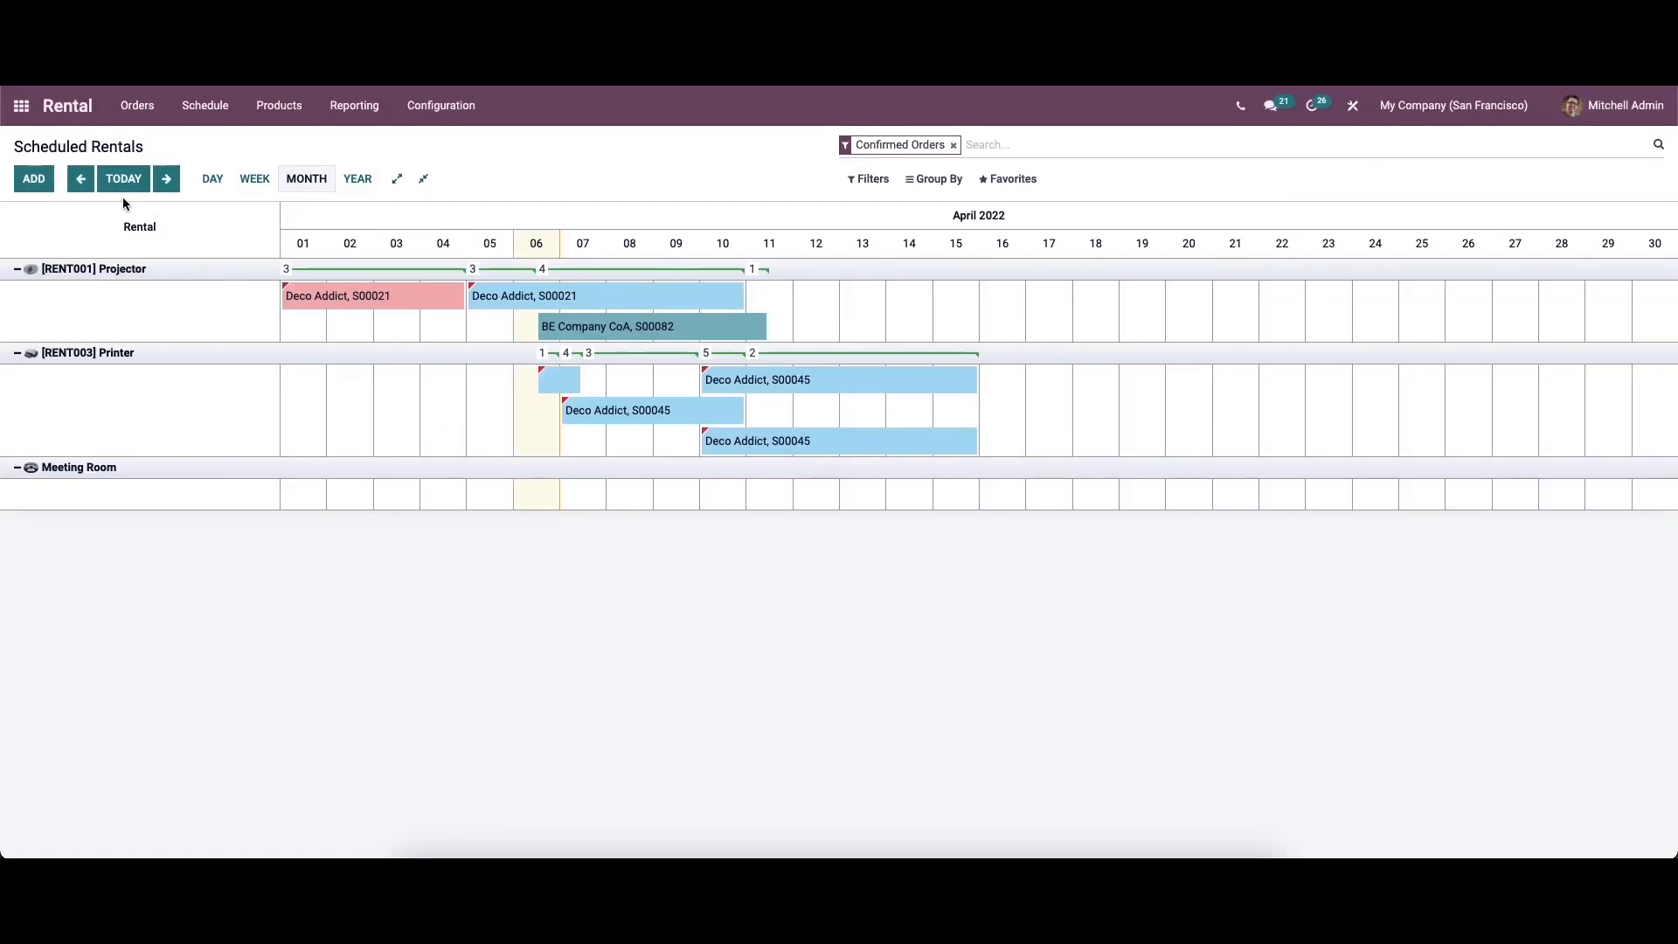
Step: Add a new rental order from the schedule and set its customer to Azure Interior
click(34, 180)
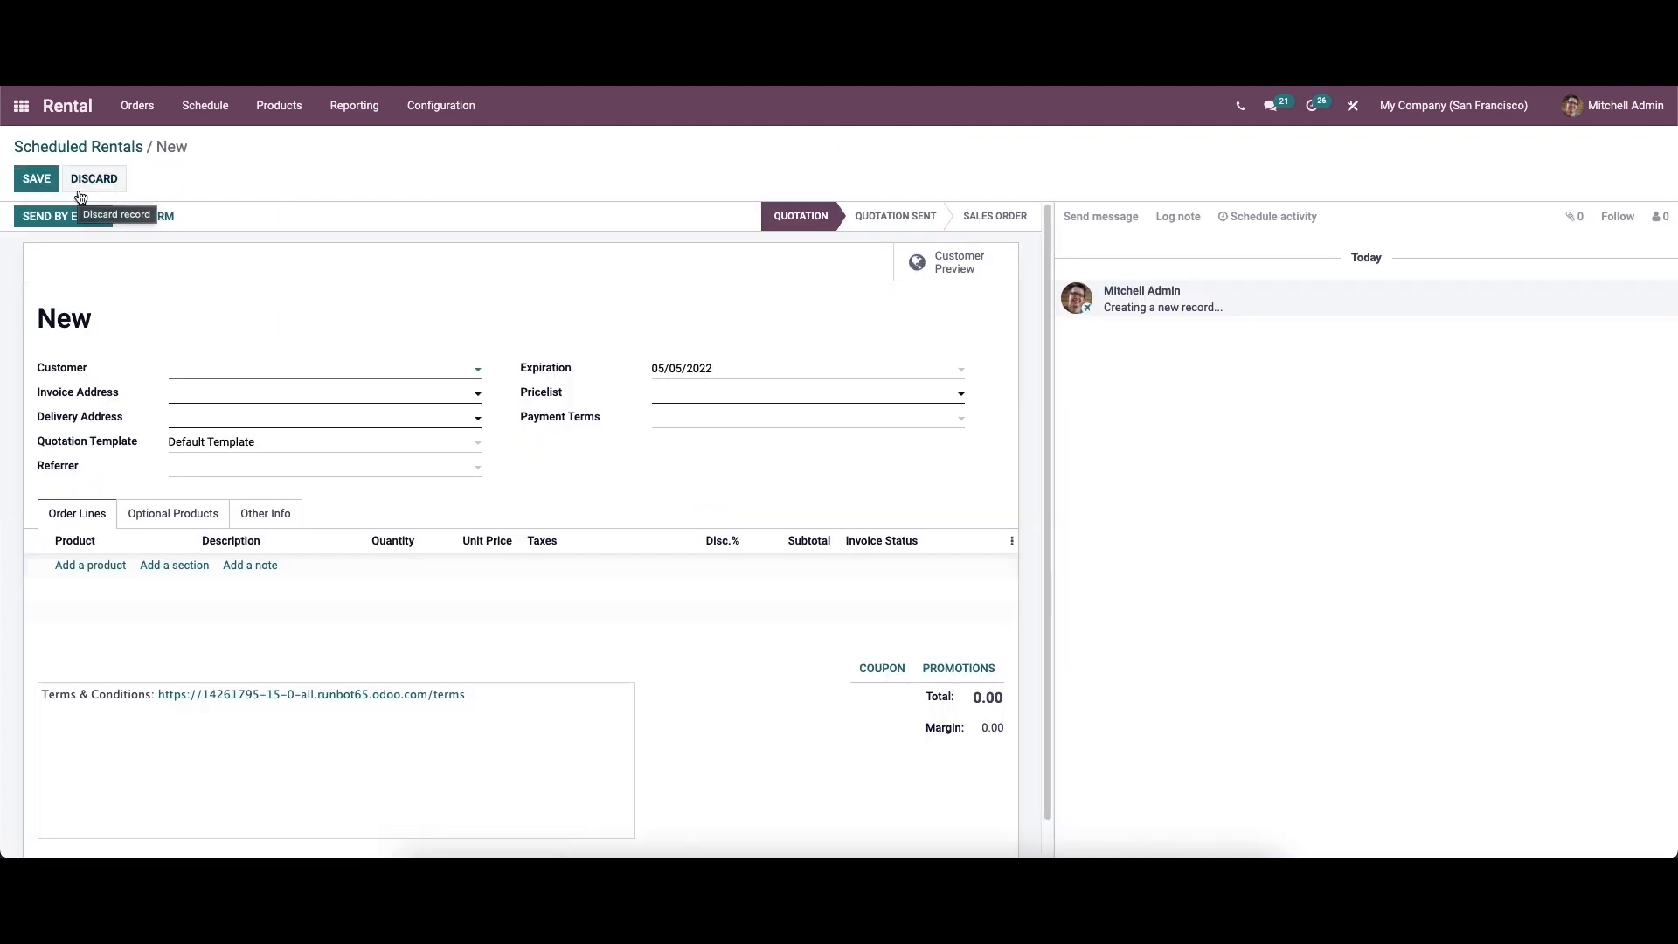
scroll(222, 254, down, 1)
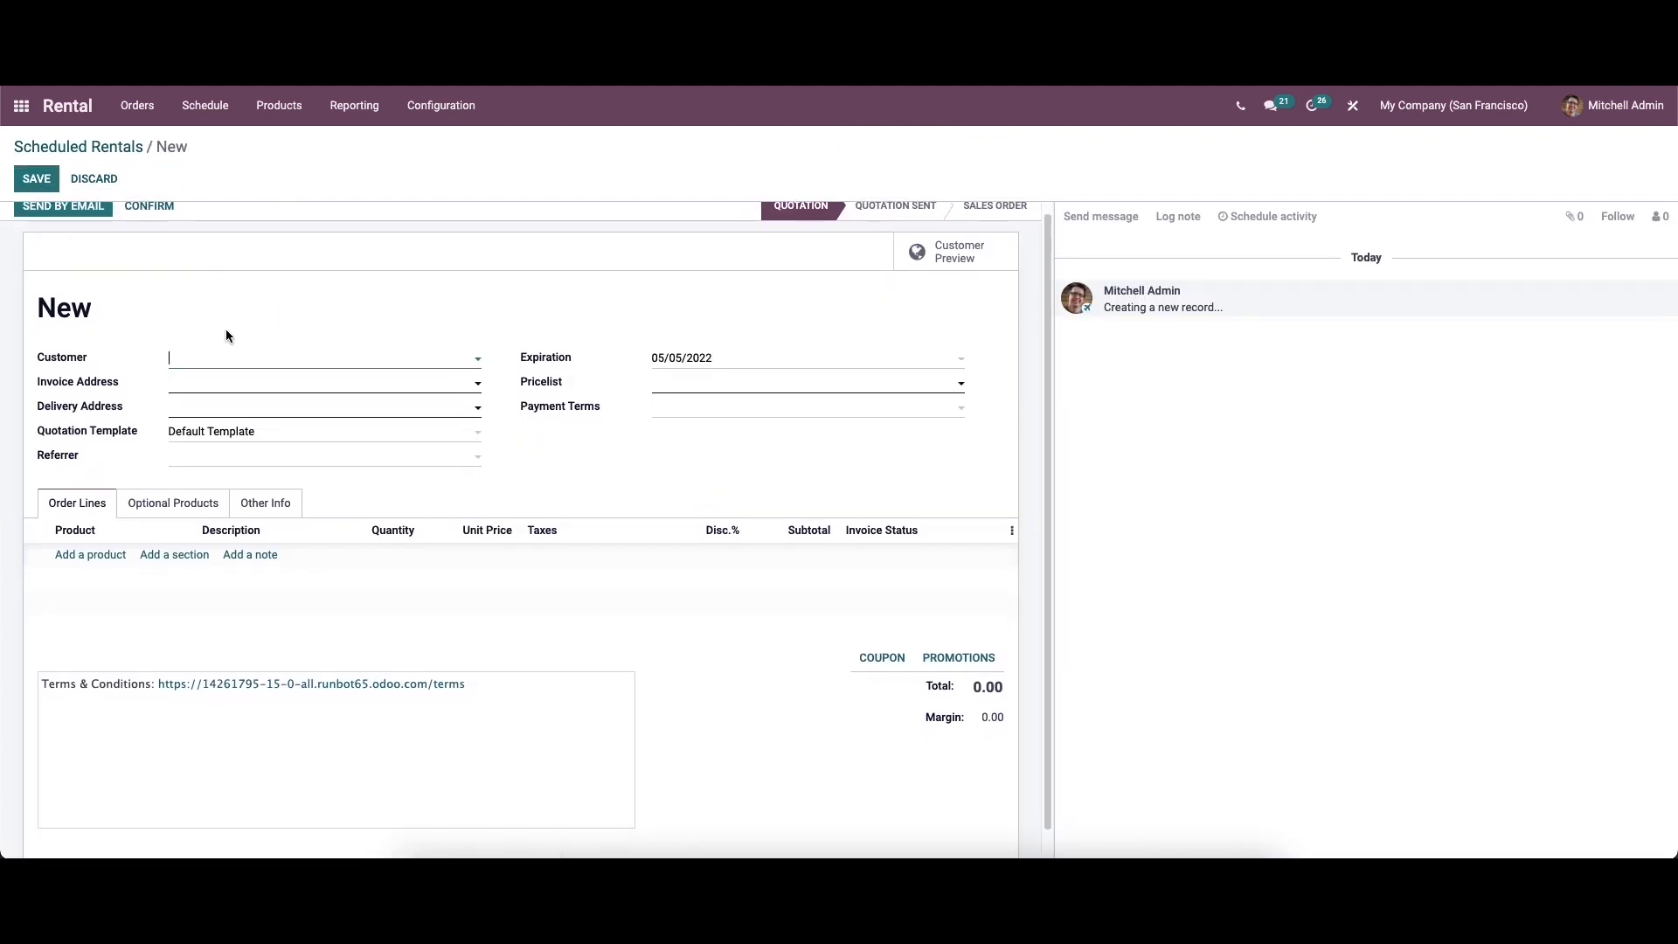
click(223, 361)
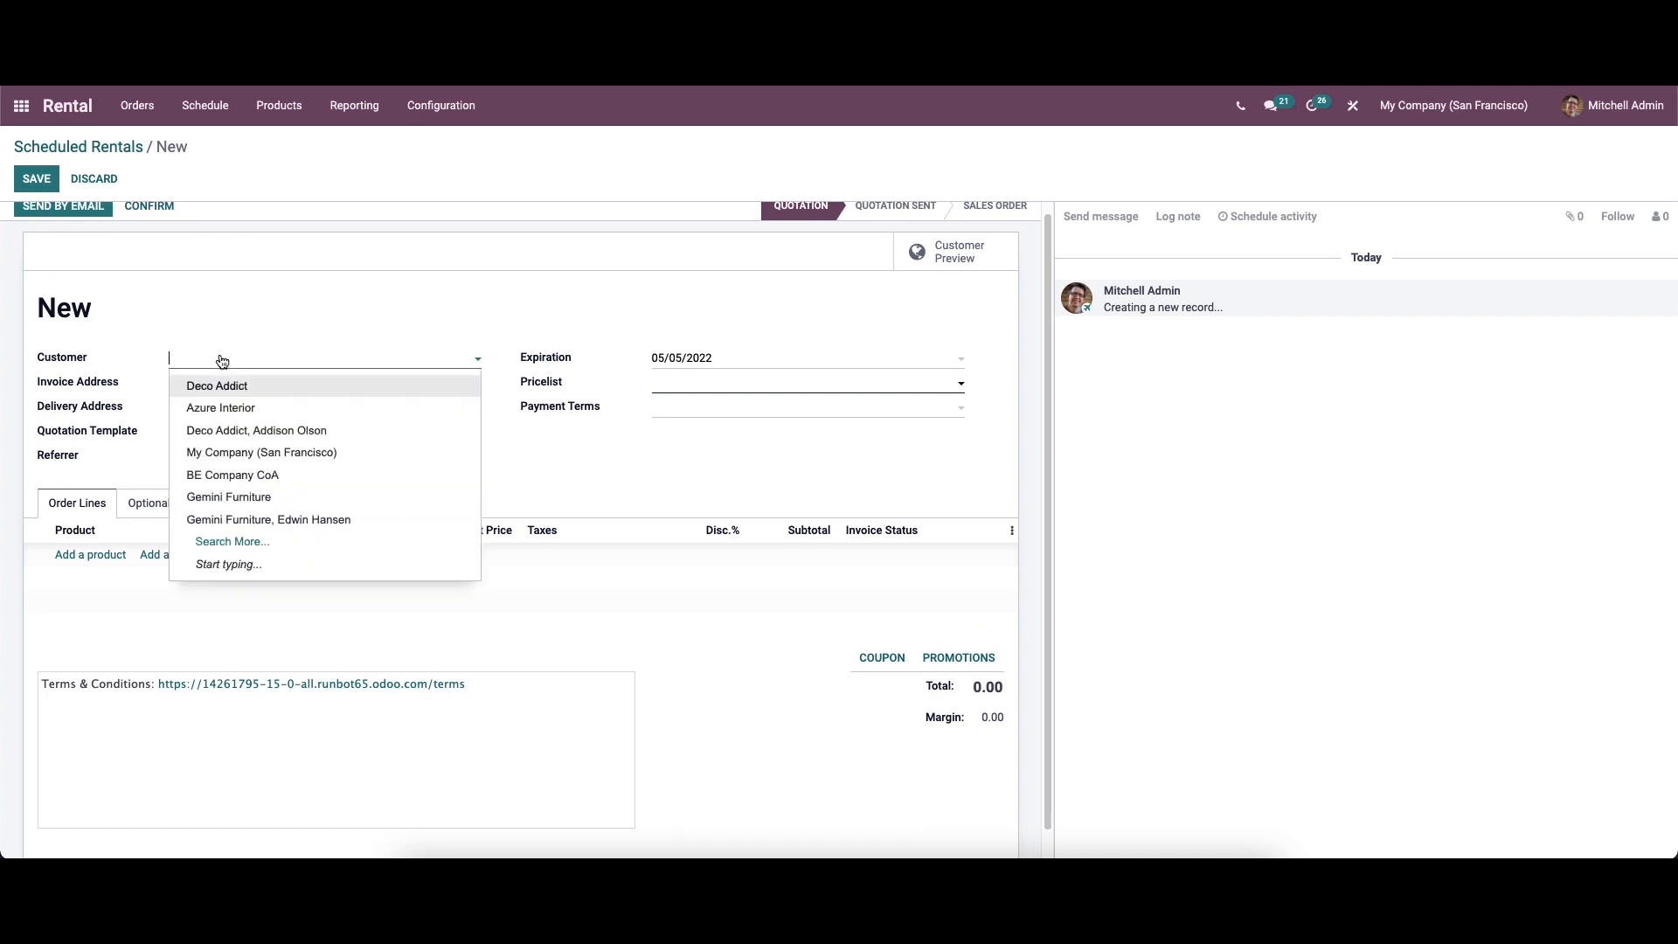
click(238, 415)
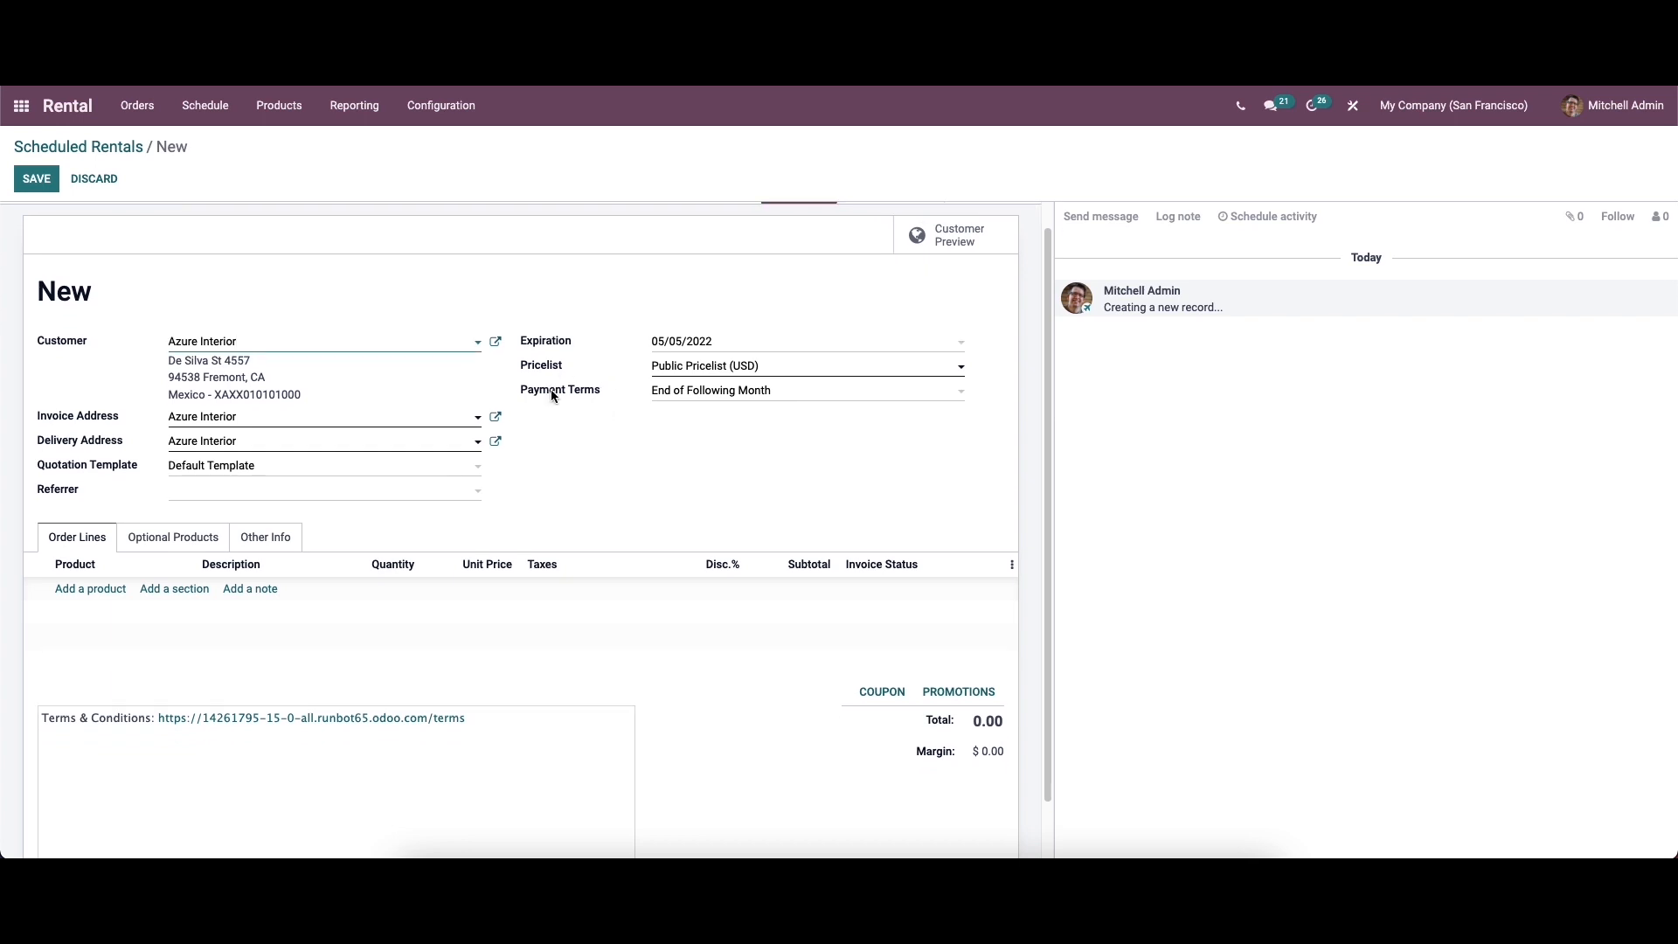
Step: Add the rental product [RENT001] Projector to the order lines with a rental period from 04/20/2022 to 04/22/2022
scroll(554, 395, down, 1)
click(88, 527)
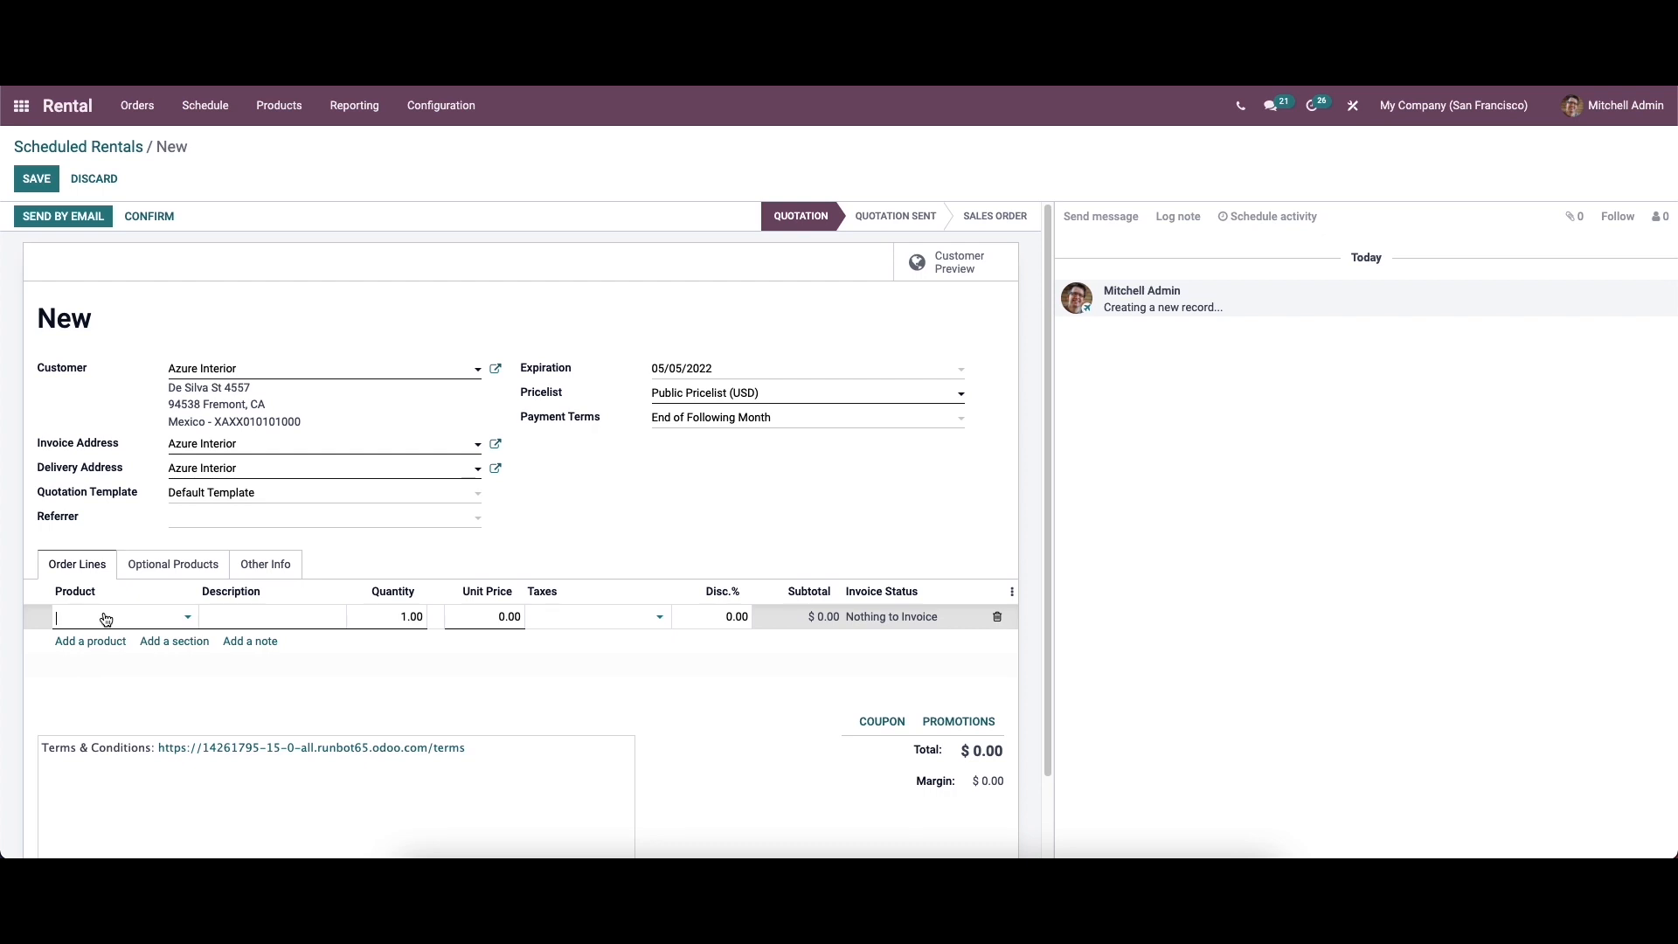
text(ren)
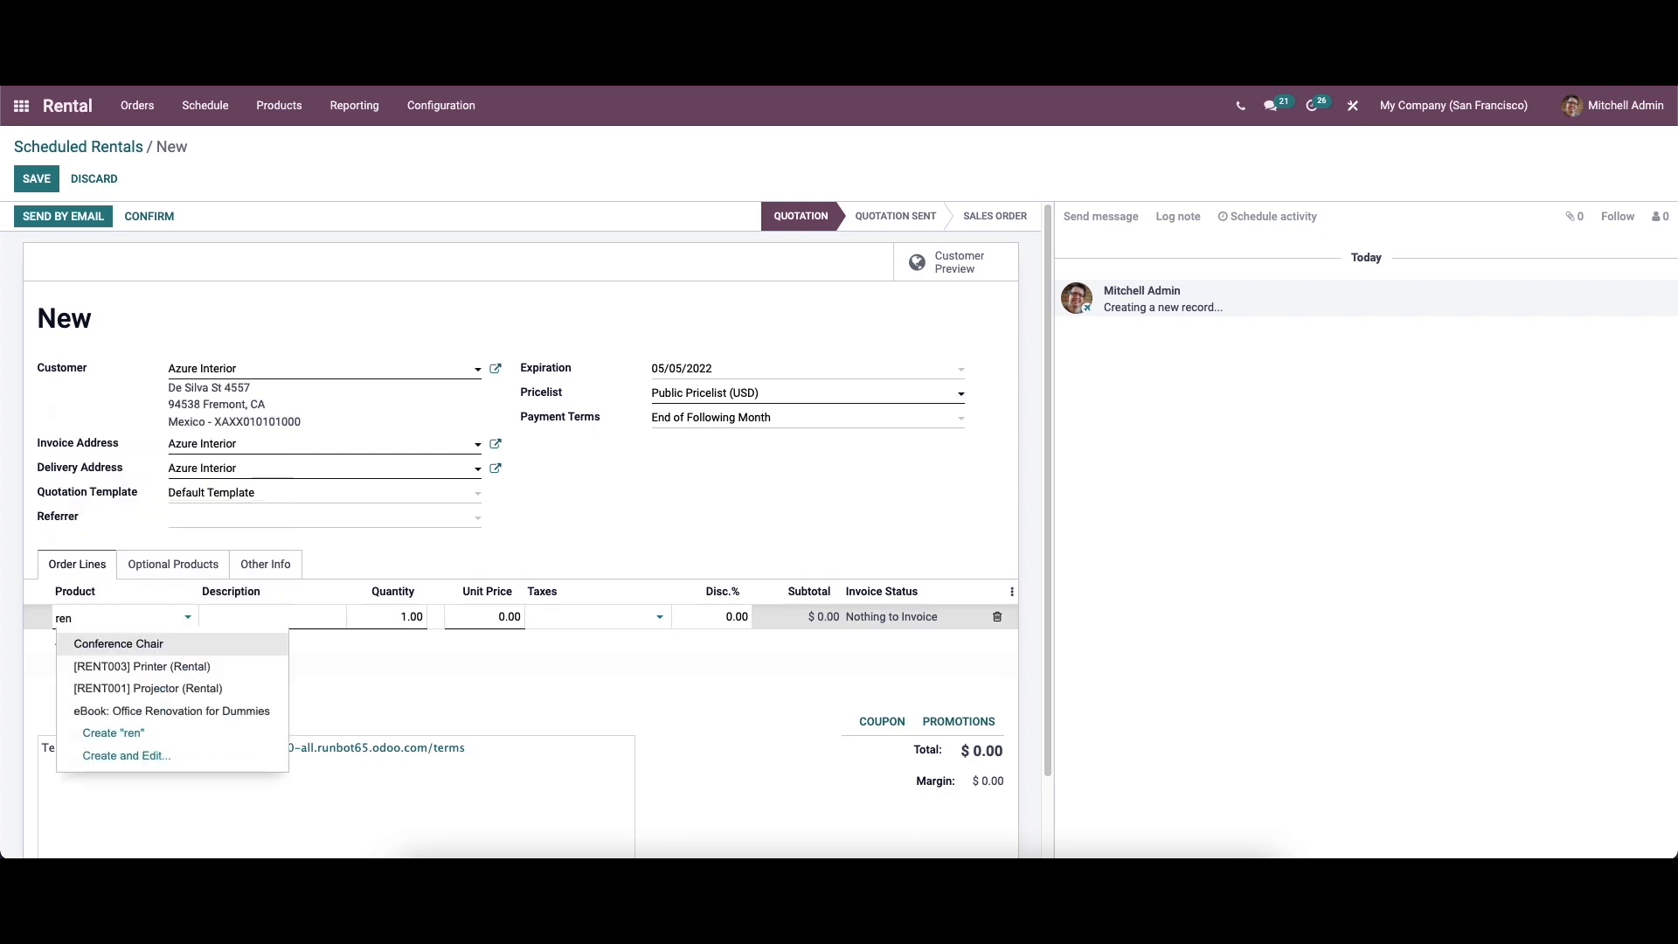
click(187, 689)
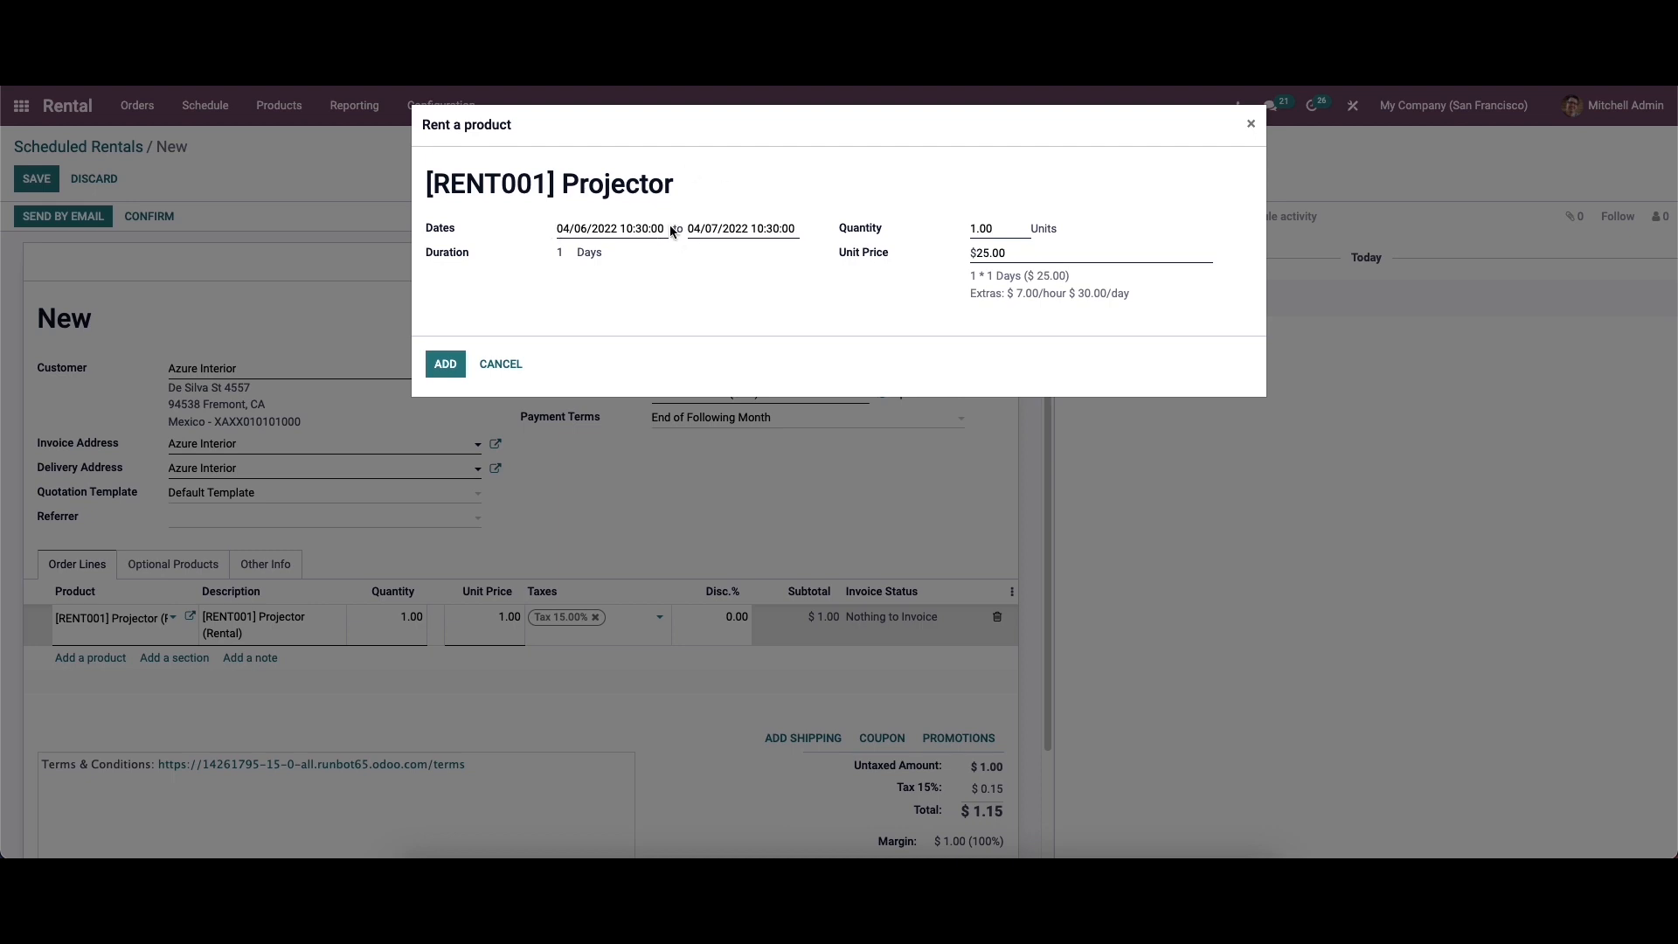
click(592, 232)
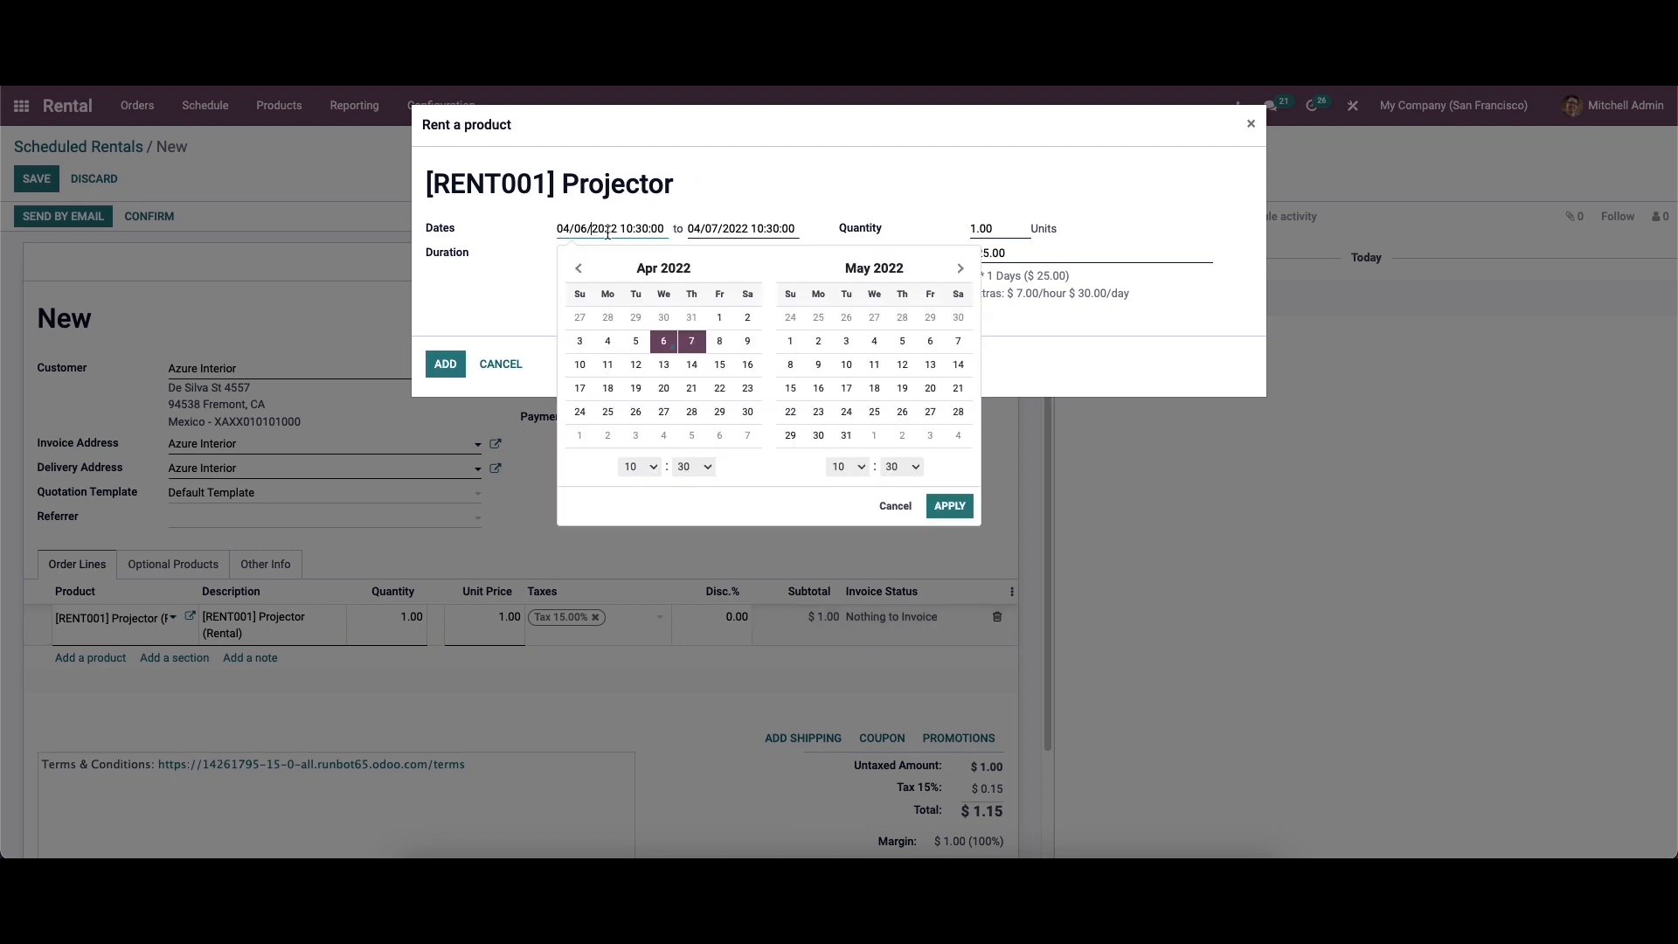
click(663, 388)
click(720, 388)
click(950, 506)
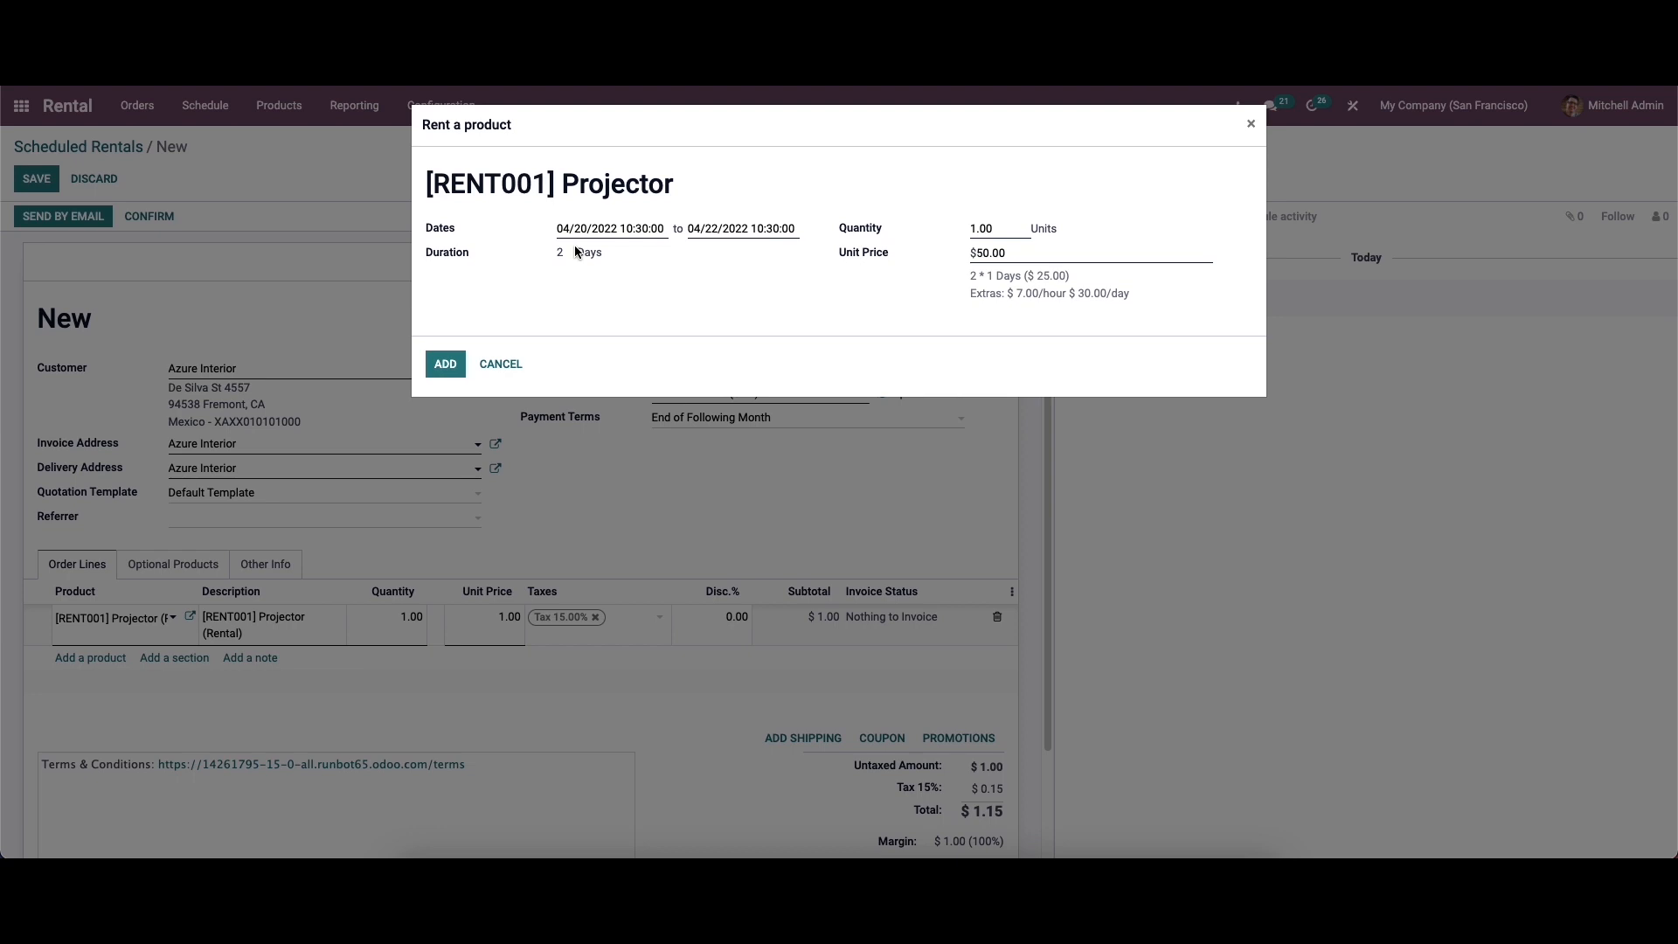
Step: Set the projector's rental quantity to 2, add it to the order and save the quotation
click(972, 228)
key(BackSpace)
text(2)
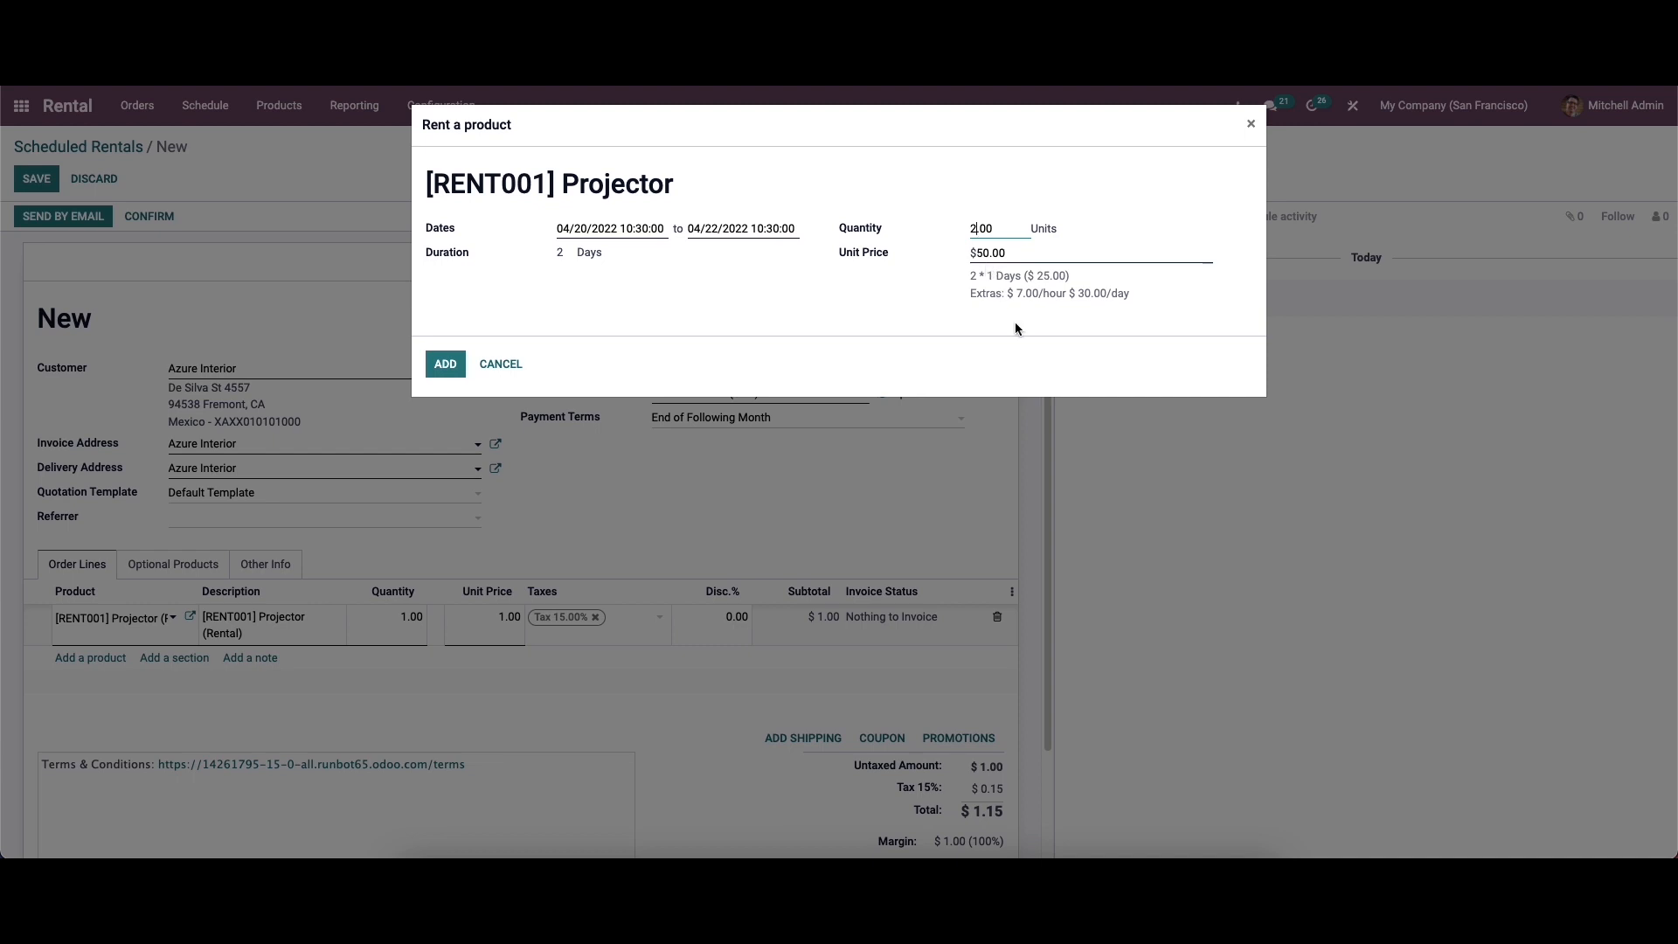
click(452, 365)
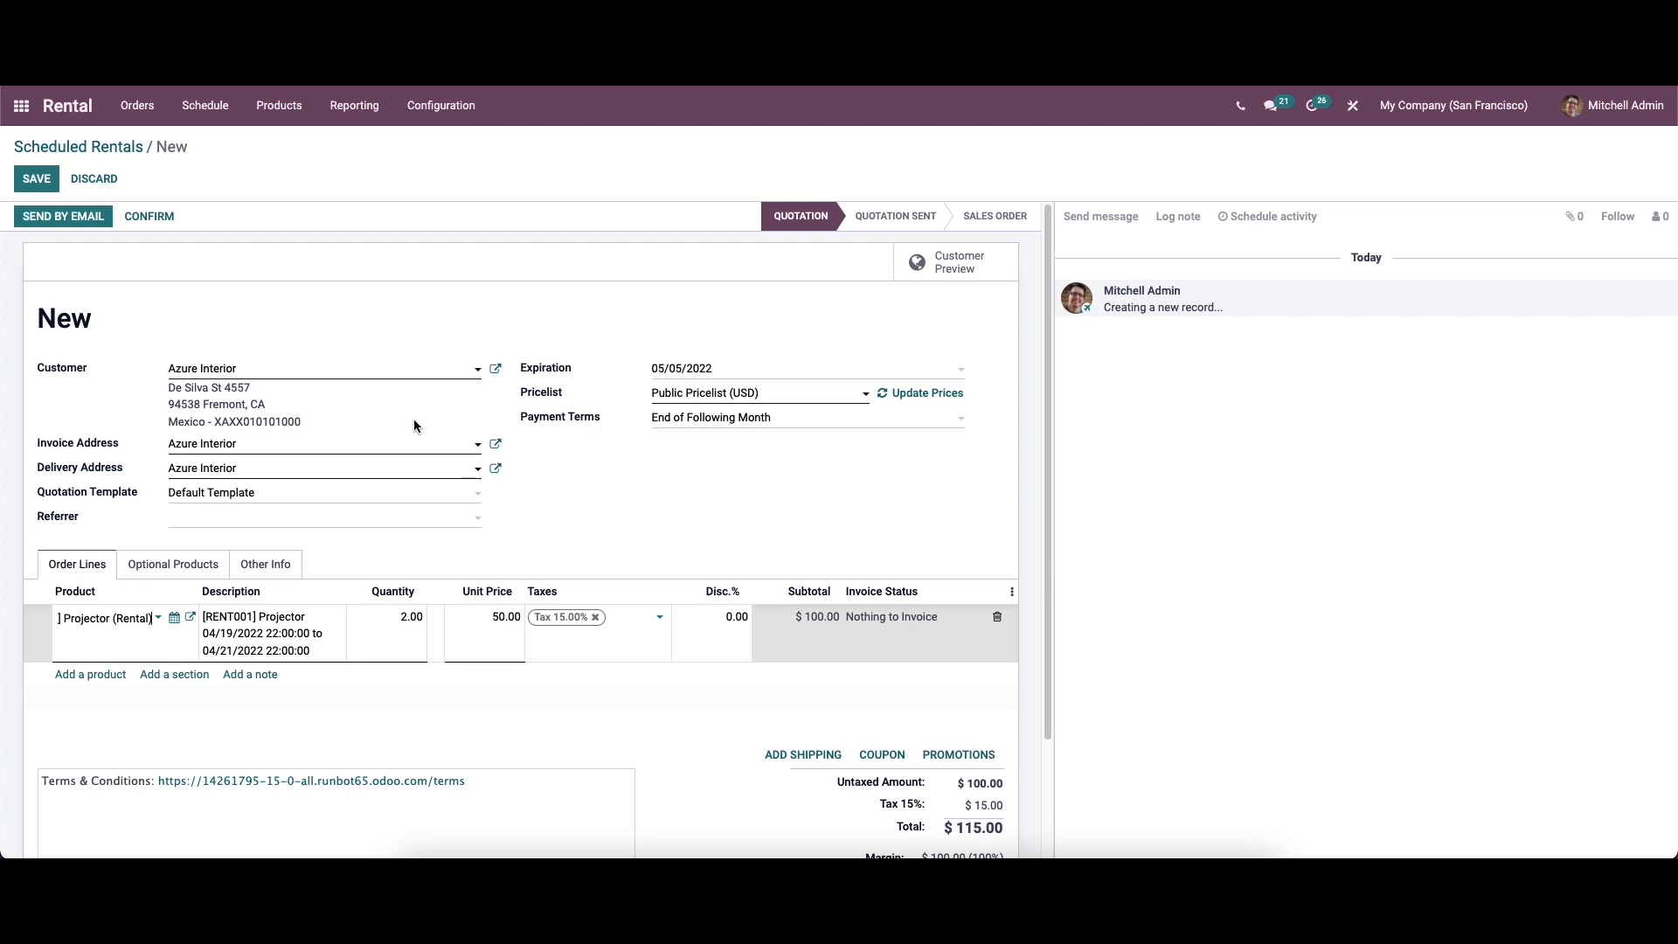
scroll(825, 630, down, 1)
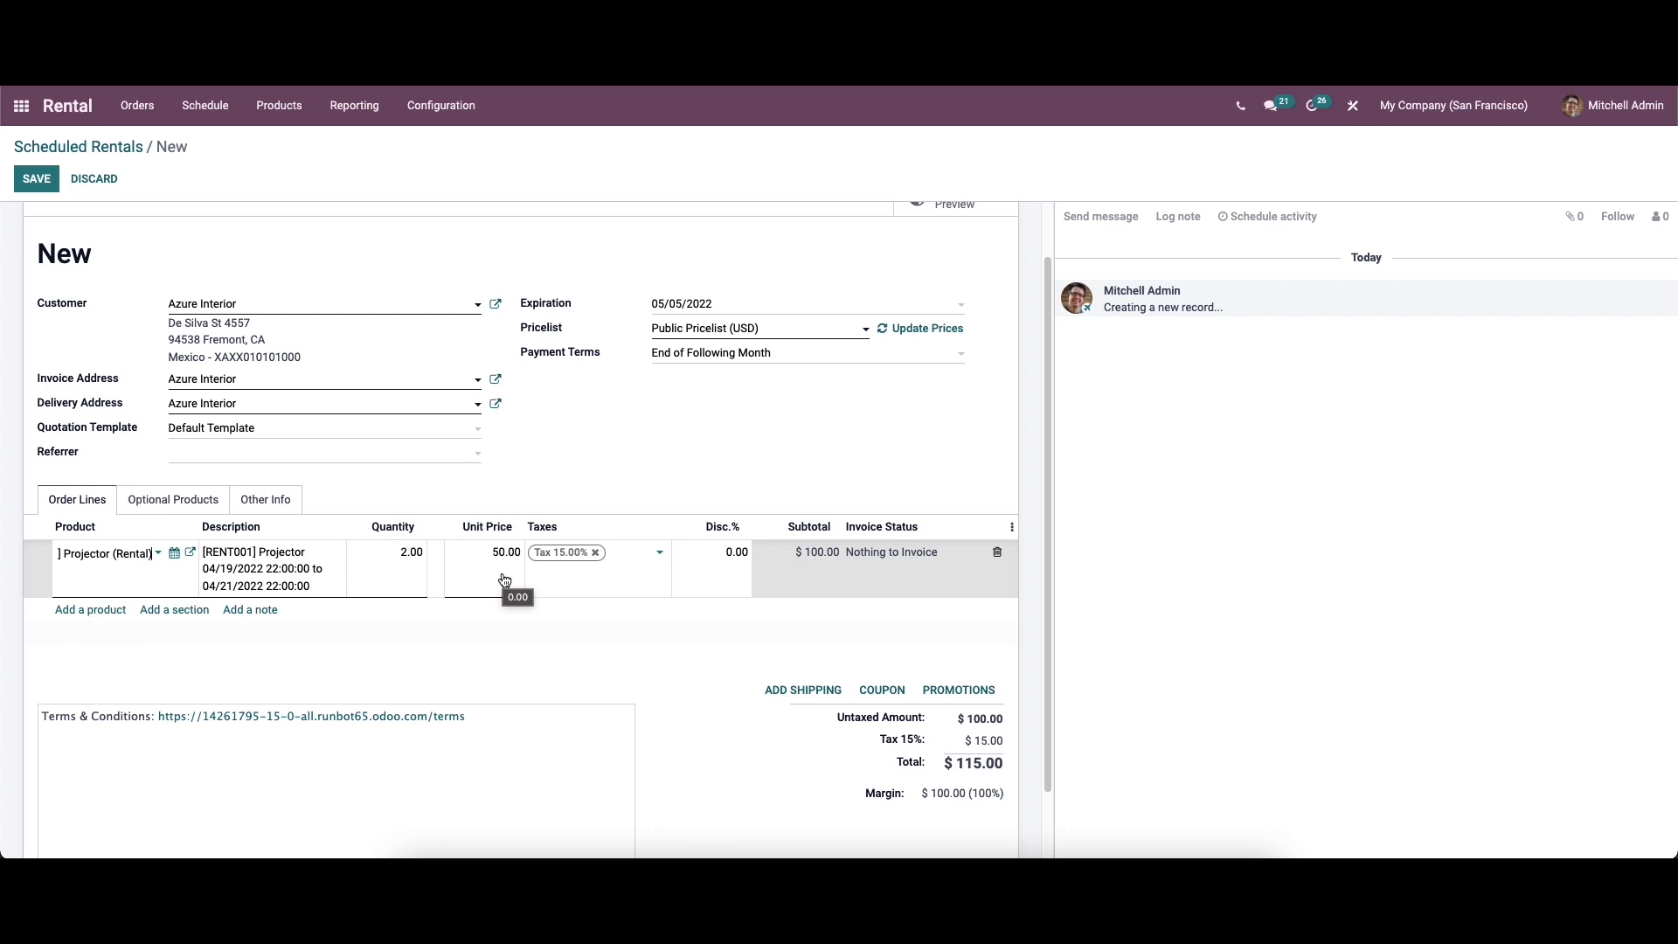
click(33, 179)
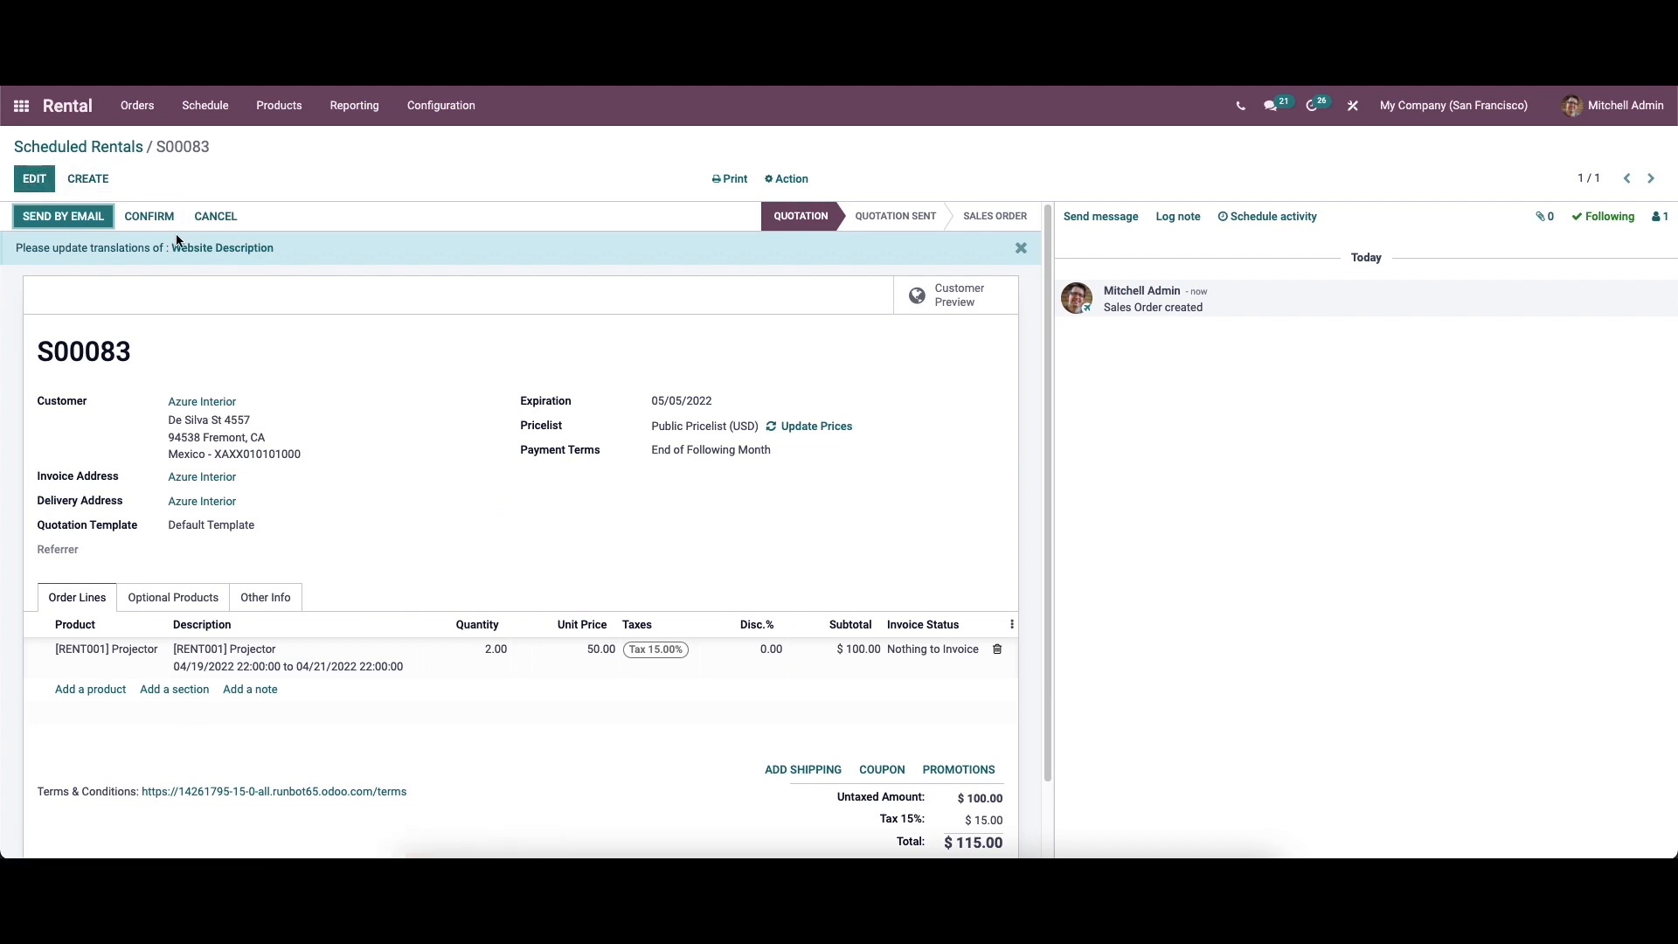
Step: Email the quotation to Azure Interior with the Sales Order: Send by email template, and confirm the order
click(81, 225)
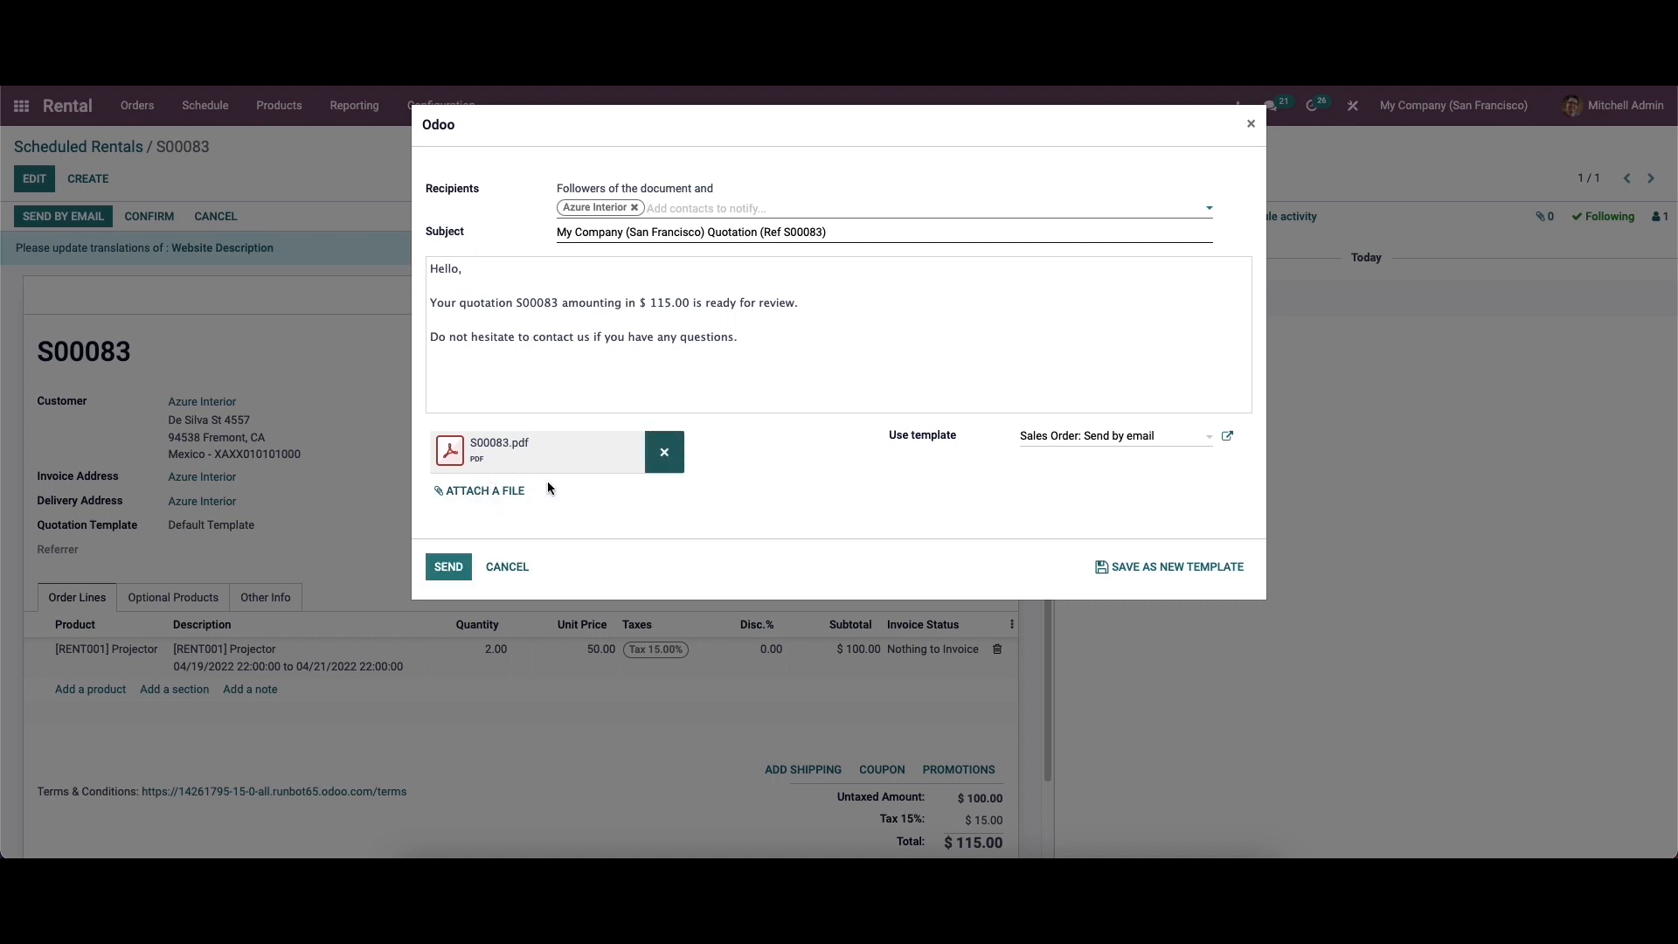
click(1085, 437)
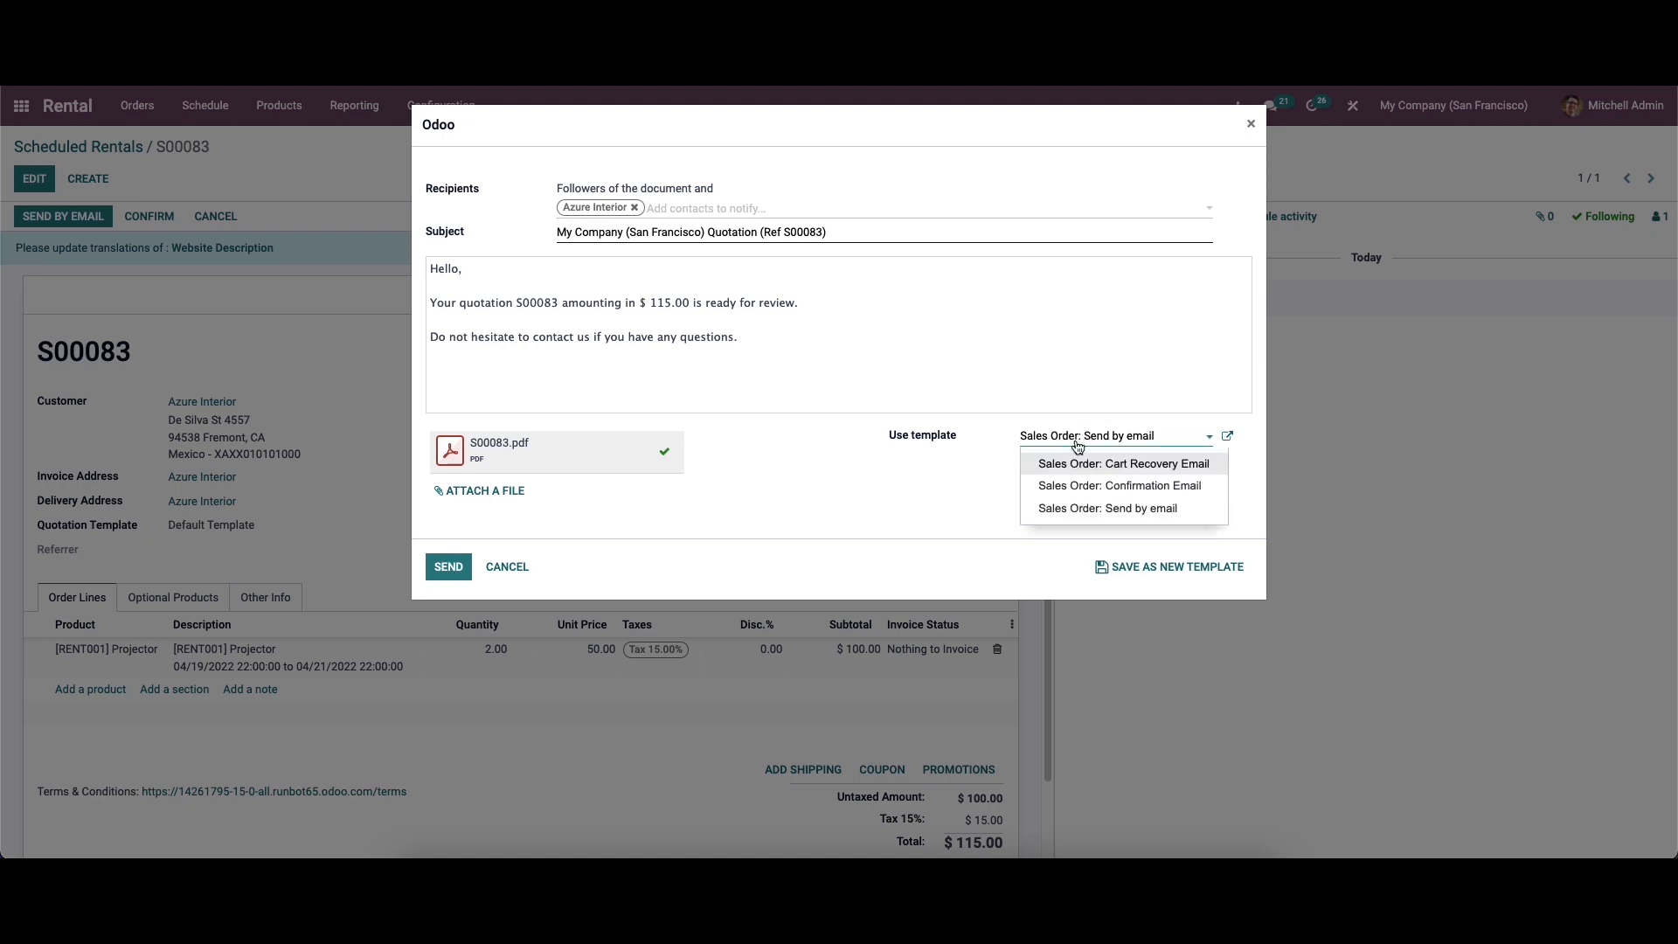
click(993, 497)
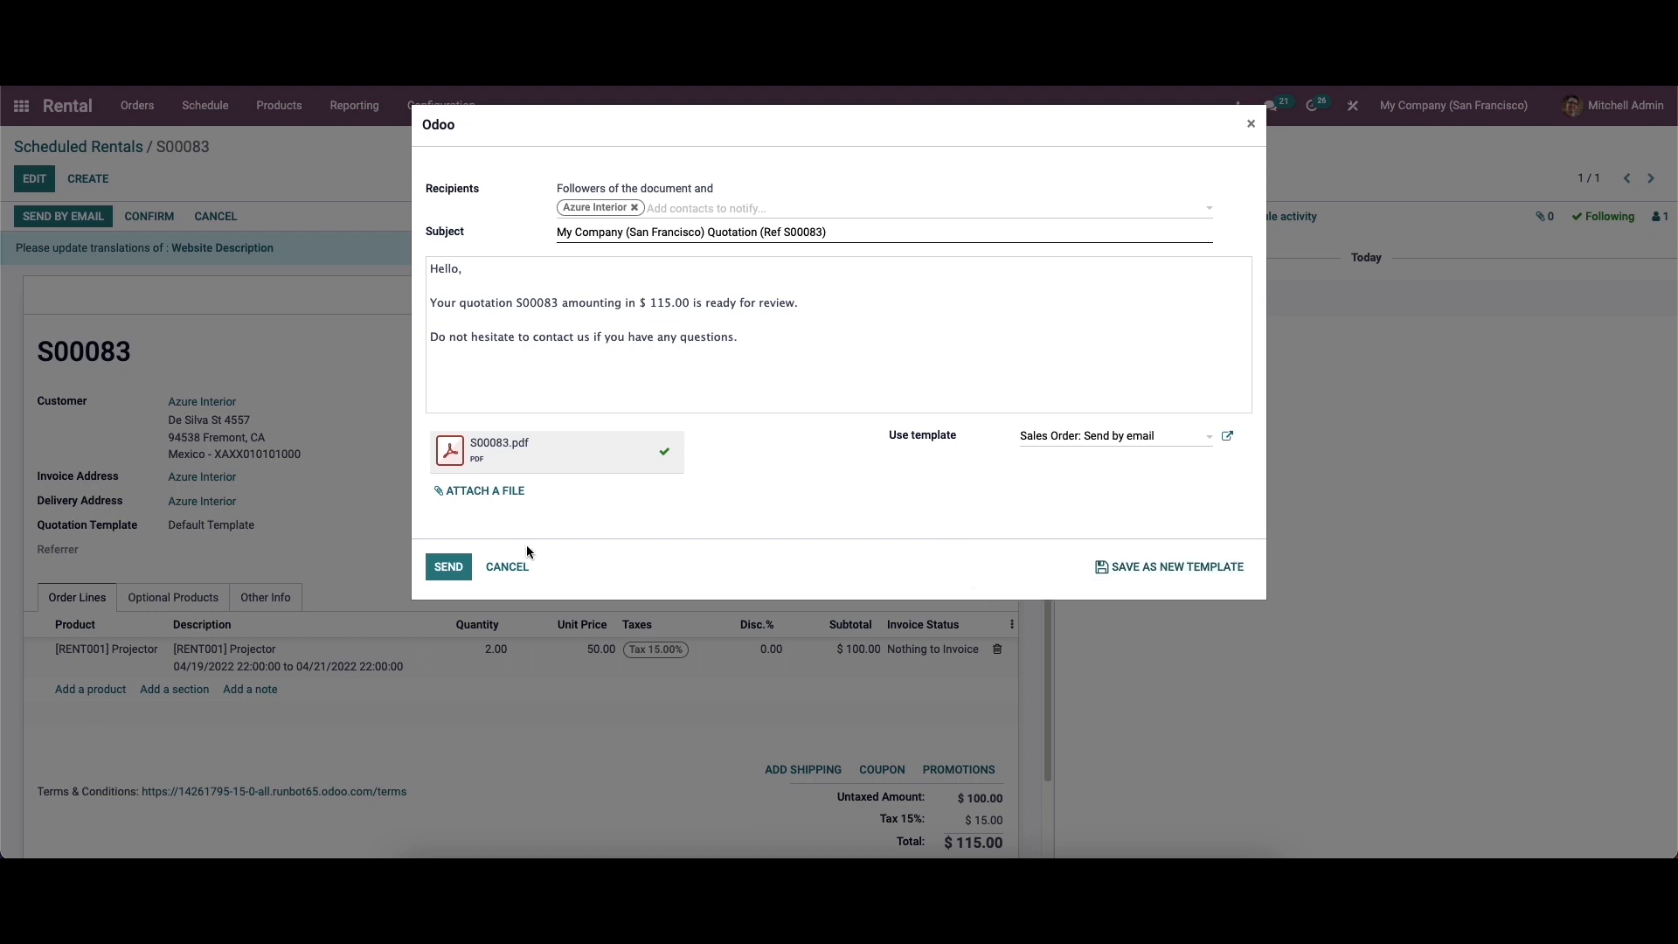
click(449, 566)
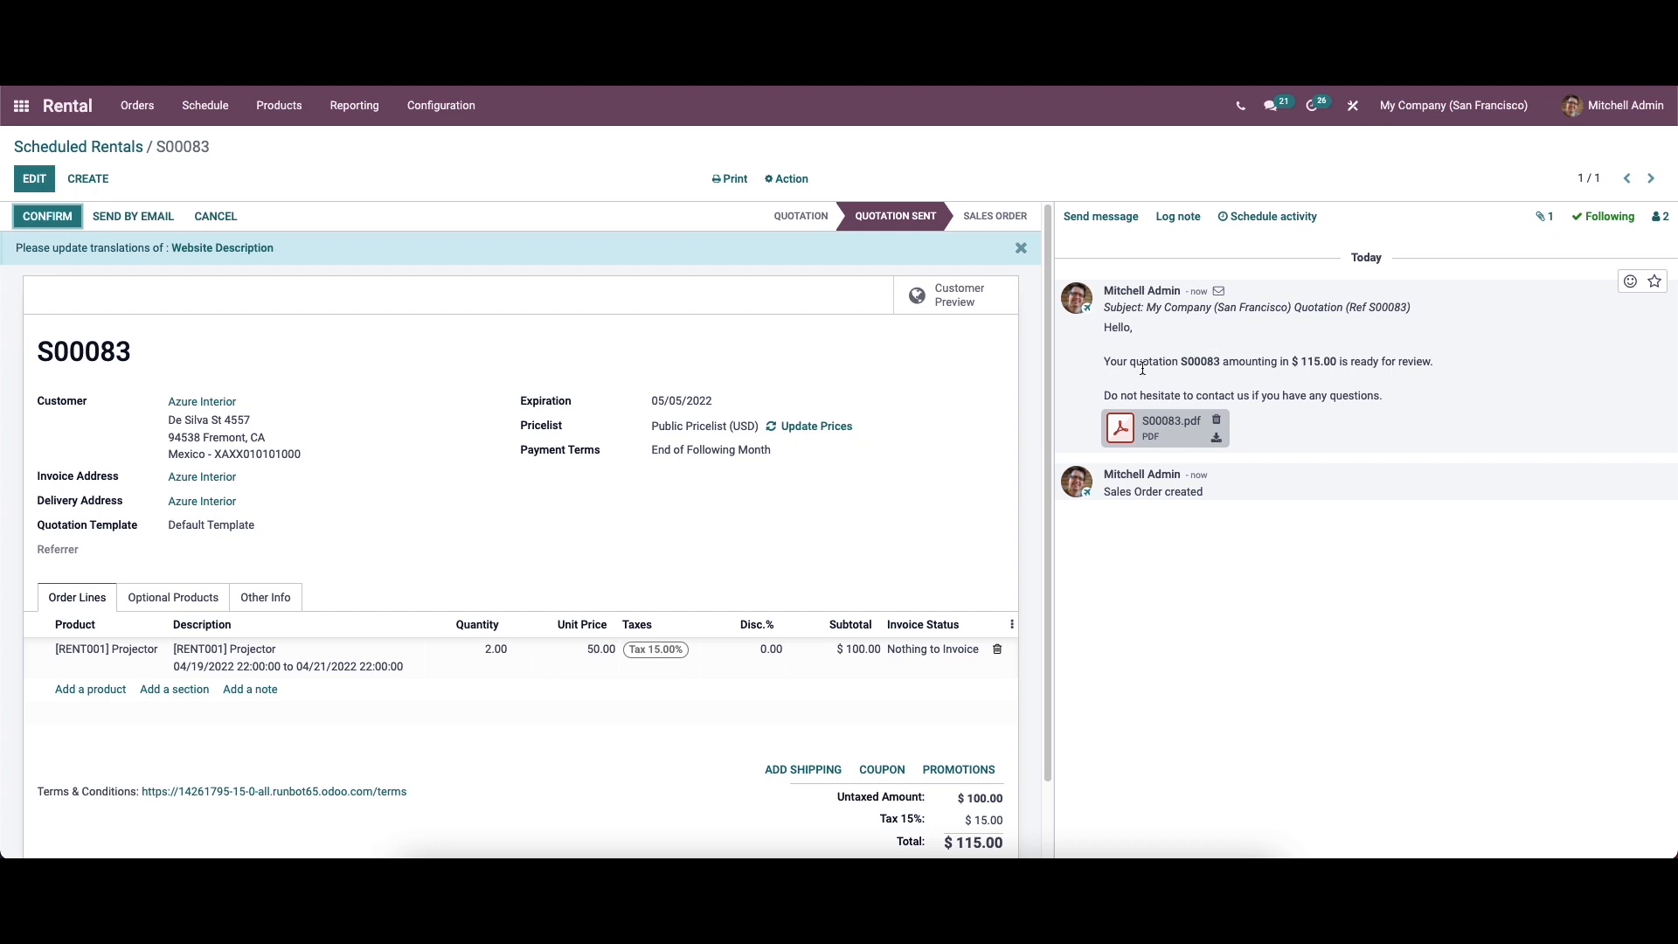
click(50, 217)
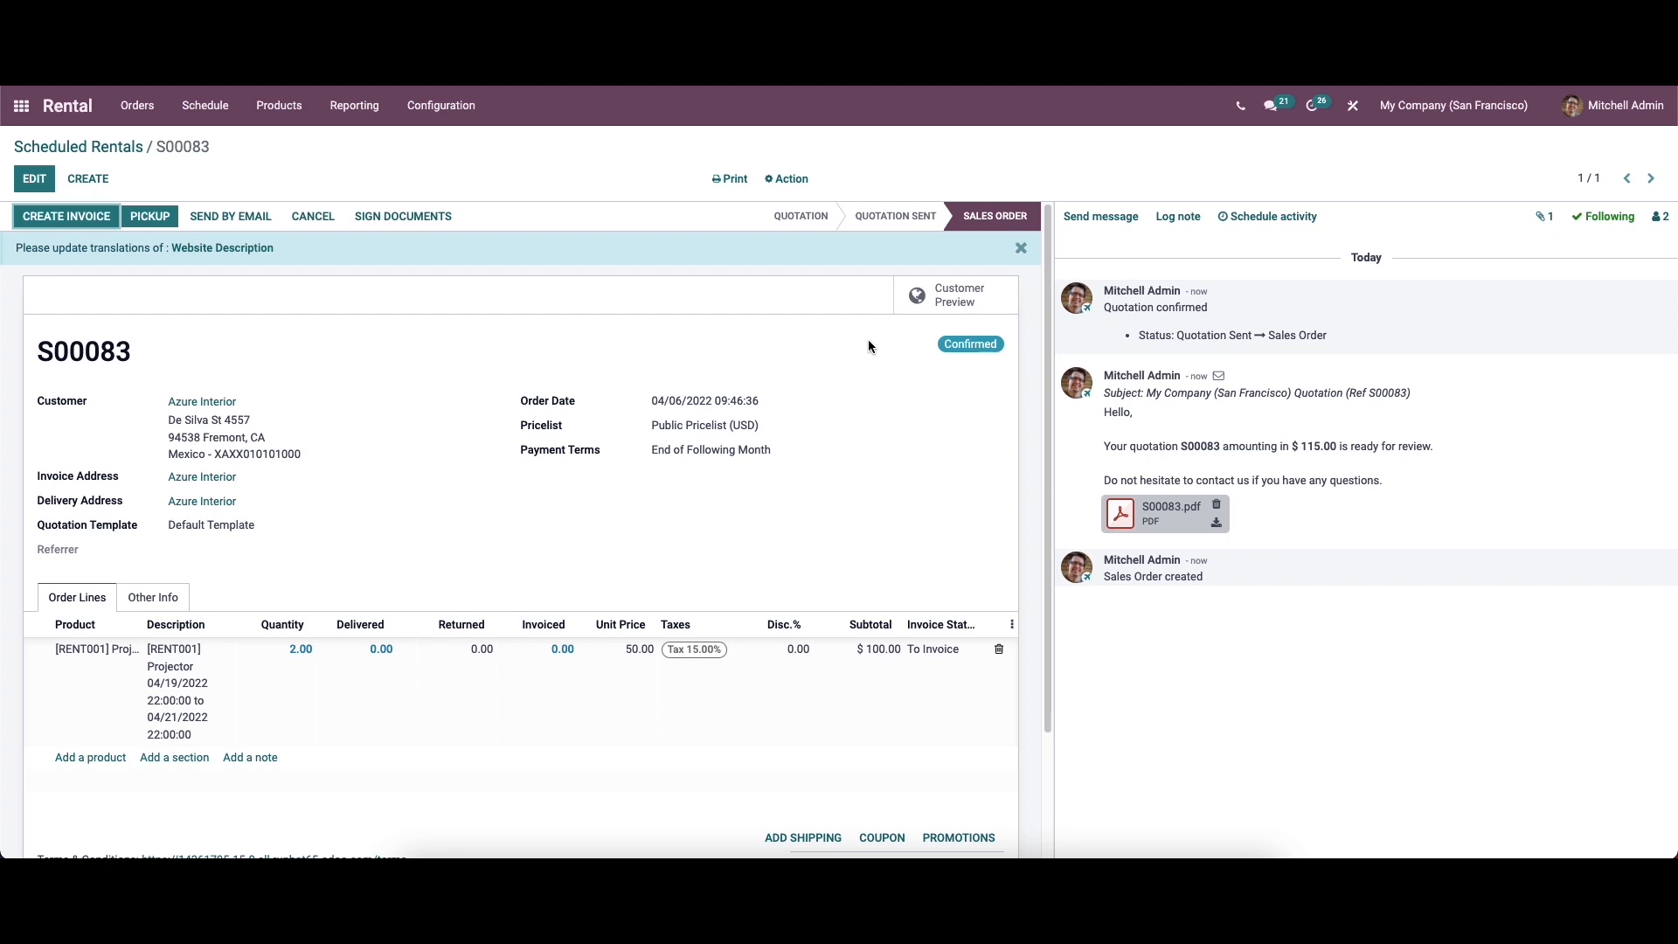
Step: Validate the pickup and the return of the 2 projectors on the confirmed rental order
click(148, 217)
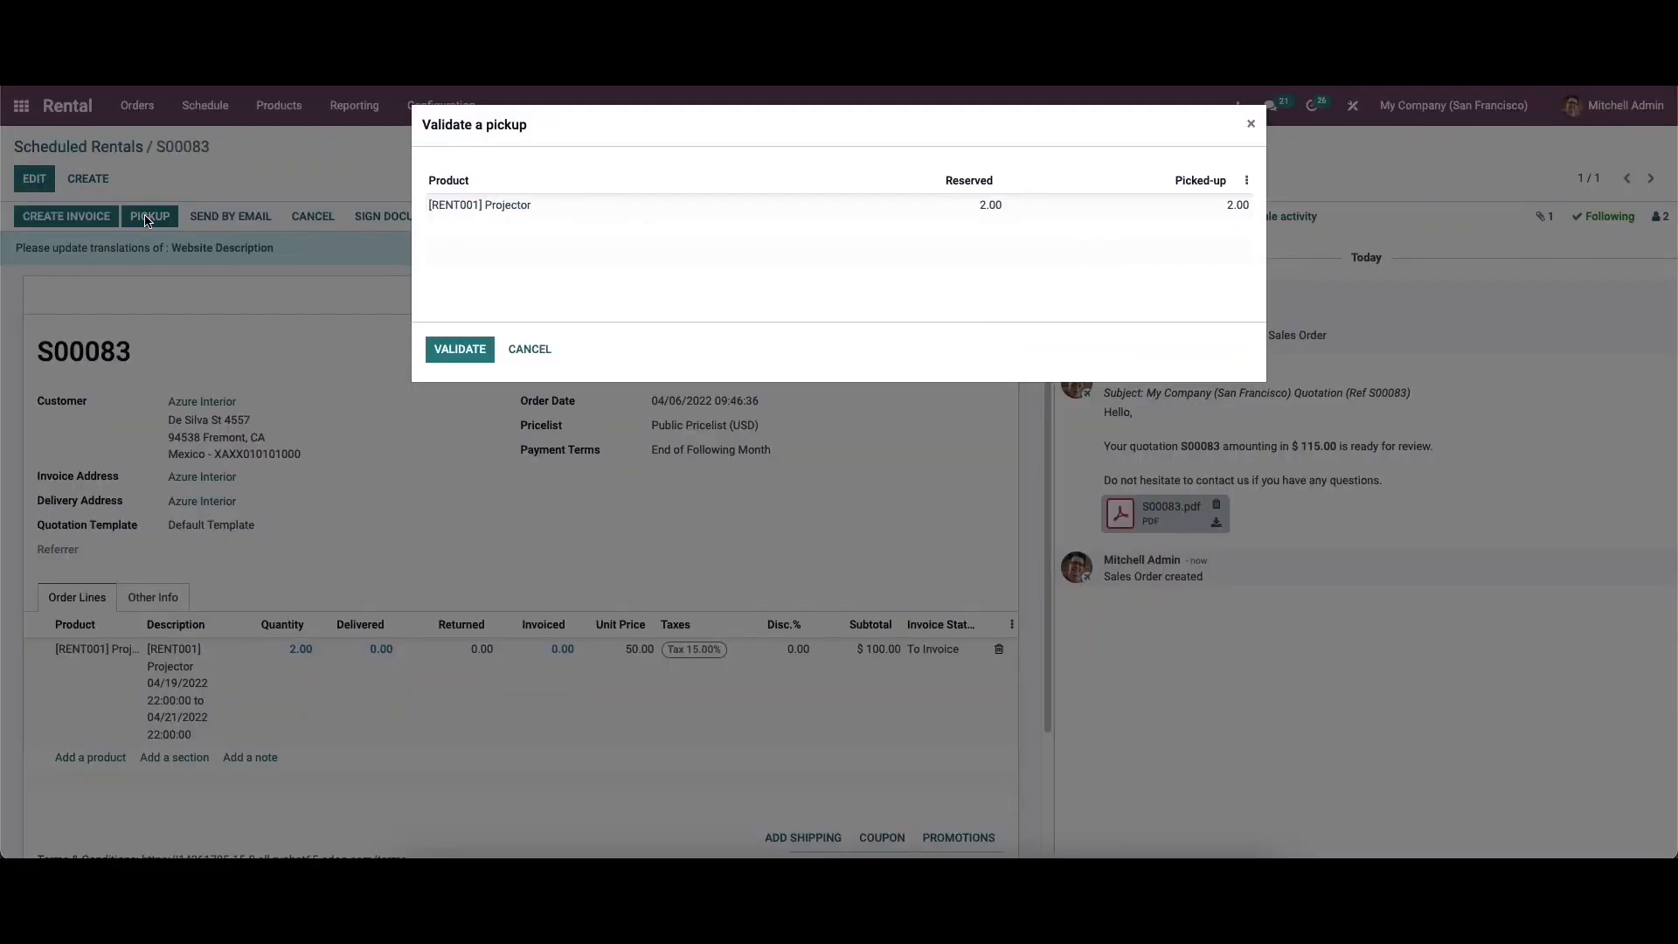
click(461, 349)
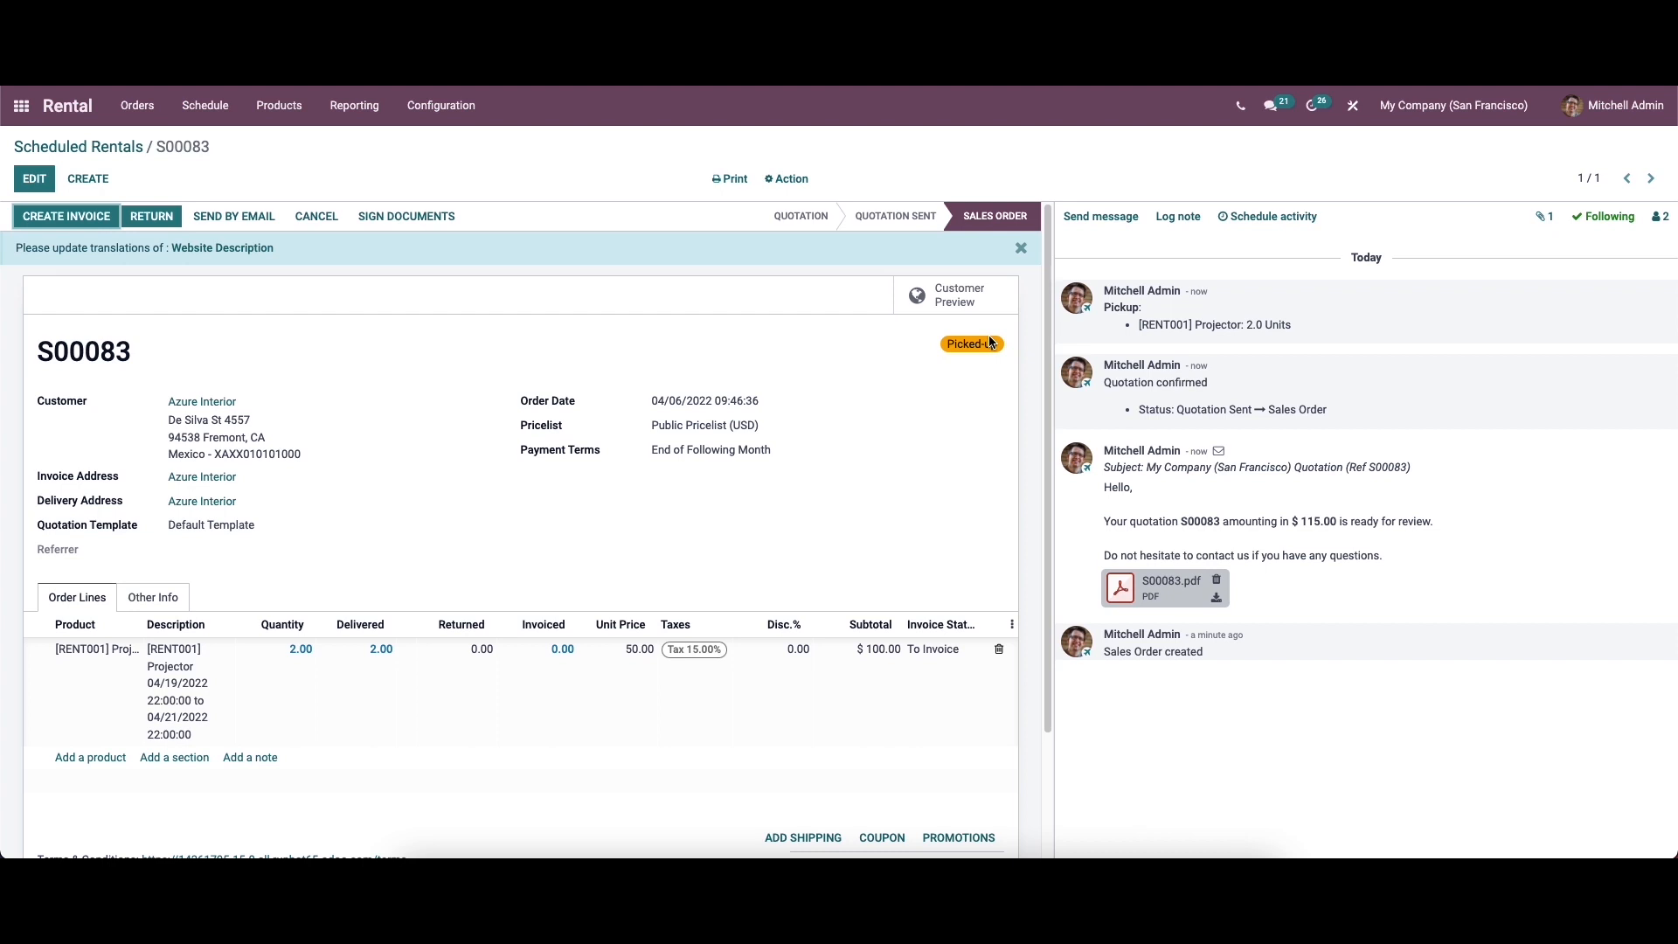
click(153, 216)
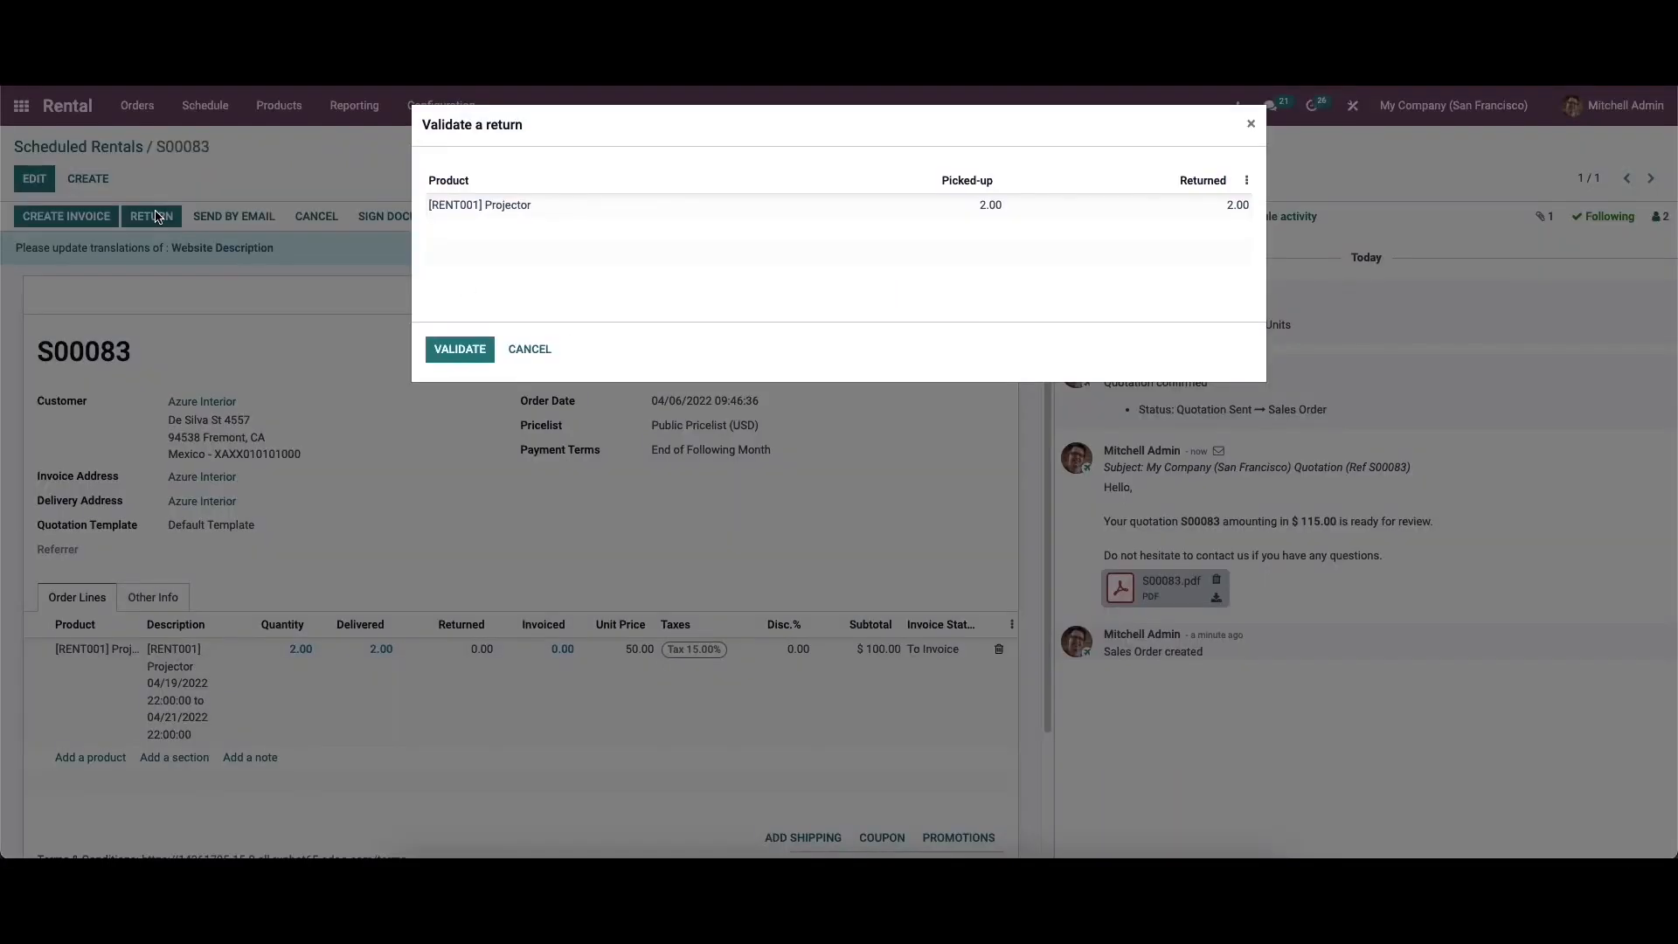
click(476, 350)
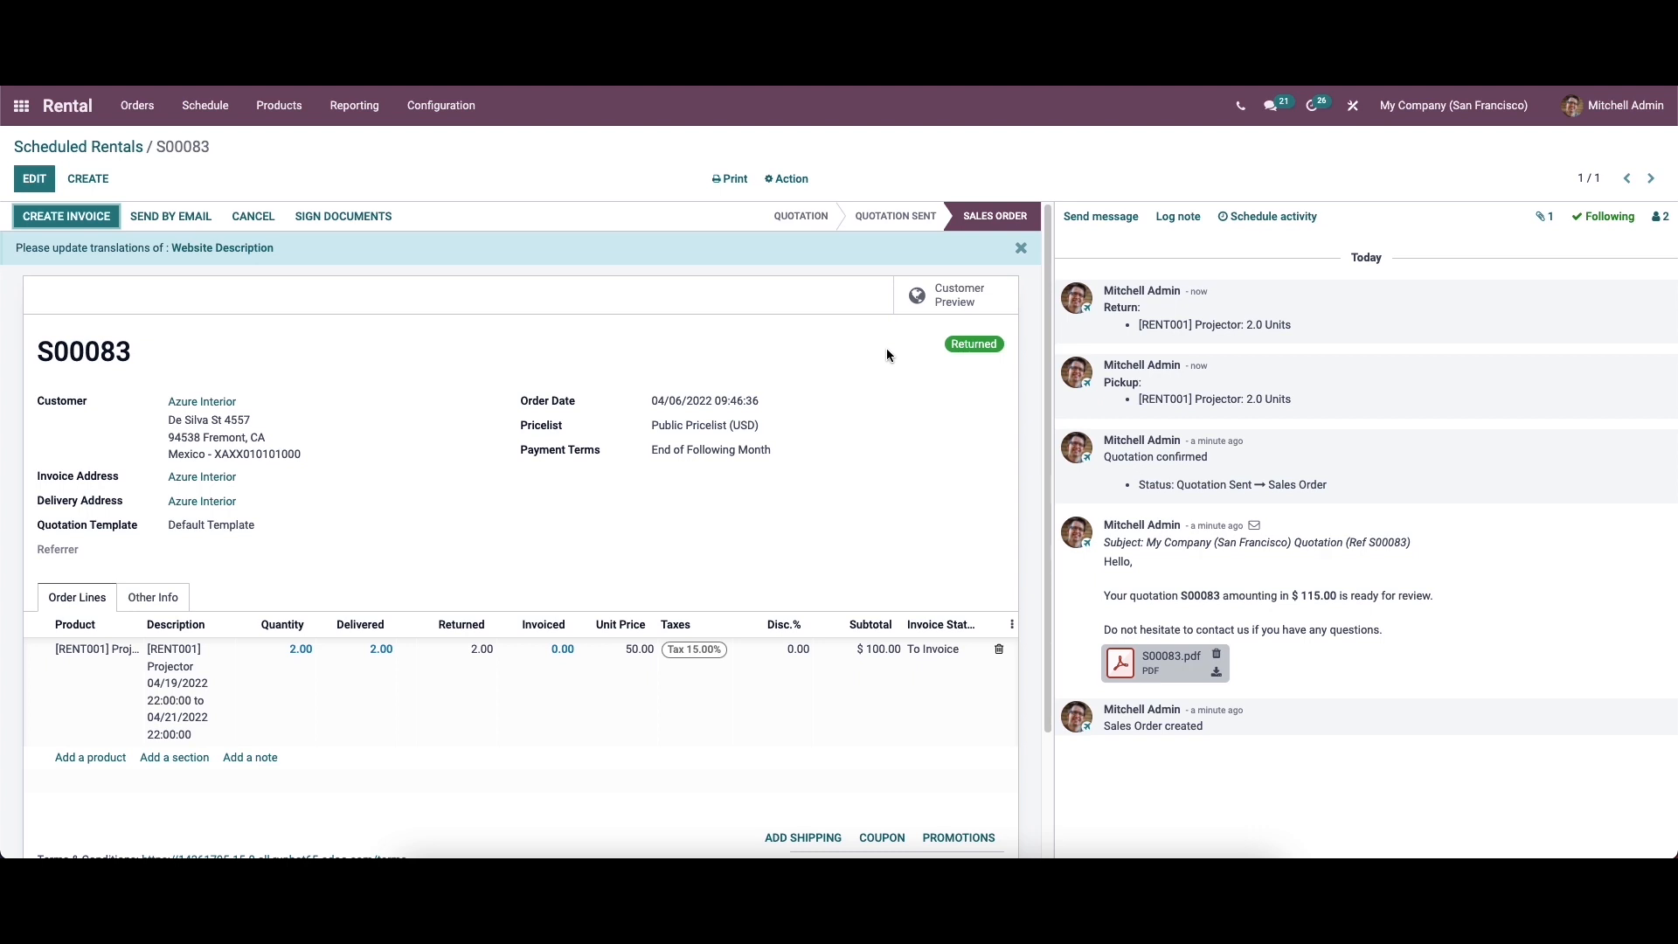
Step: Return to the rental schedule and open the Rental Analysis report, viewing it by Daily Amount, Daily Picked-Up Qty, Daily Returned Qty and Daily Ordered Qty
click(111, 153)
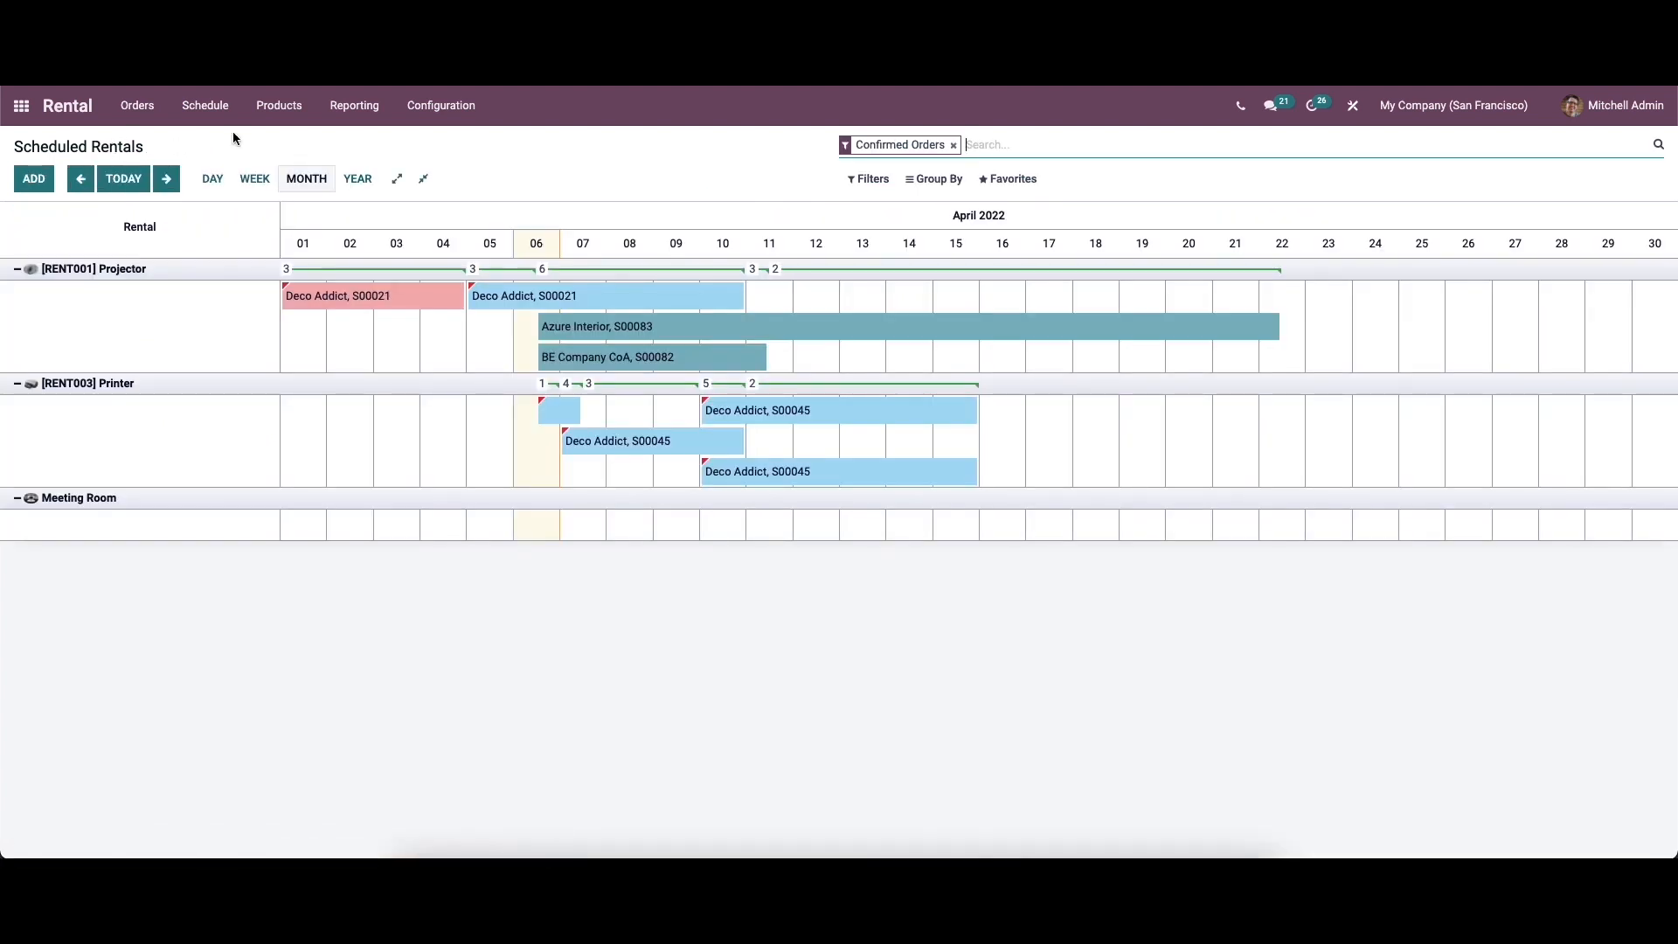
click(352, 111)
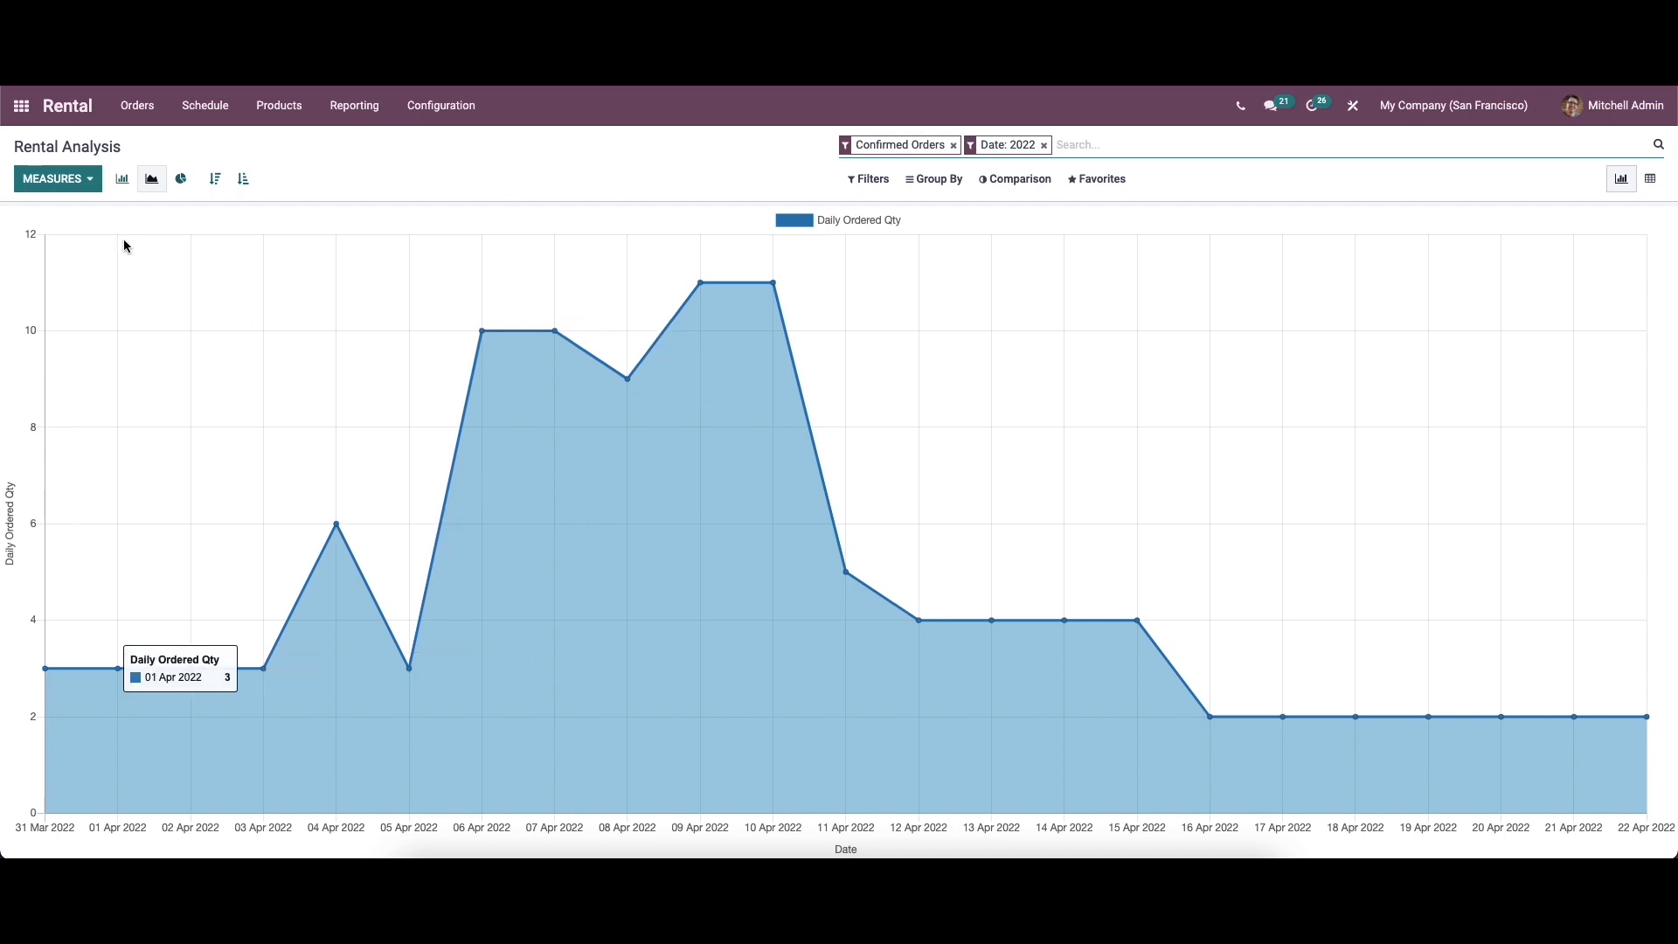
click(84, 178)
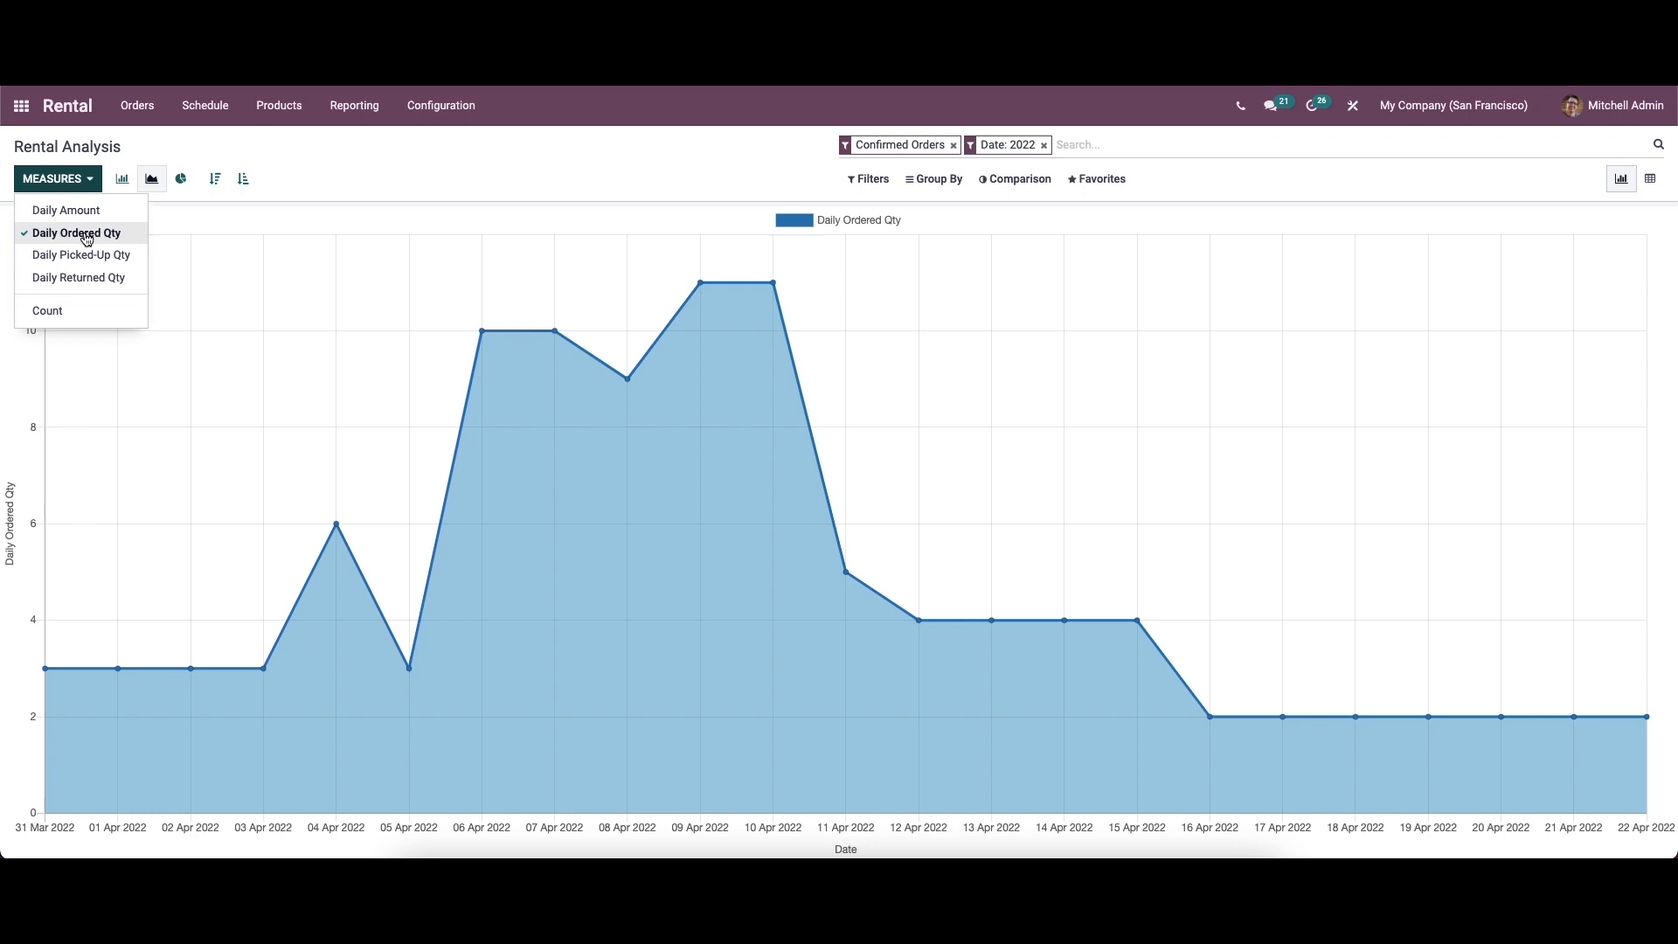
click(86, 211)
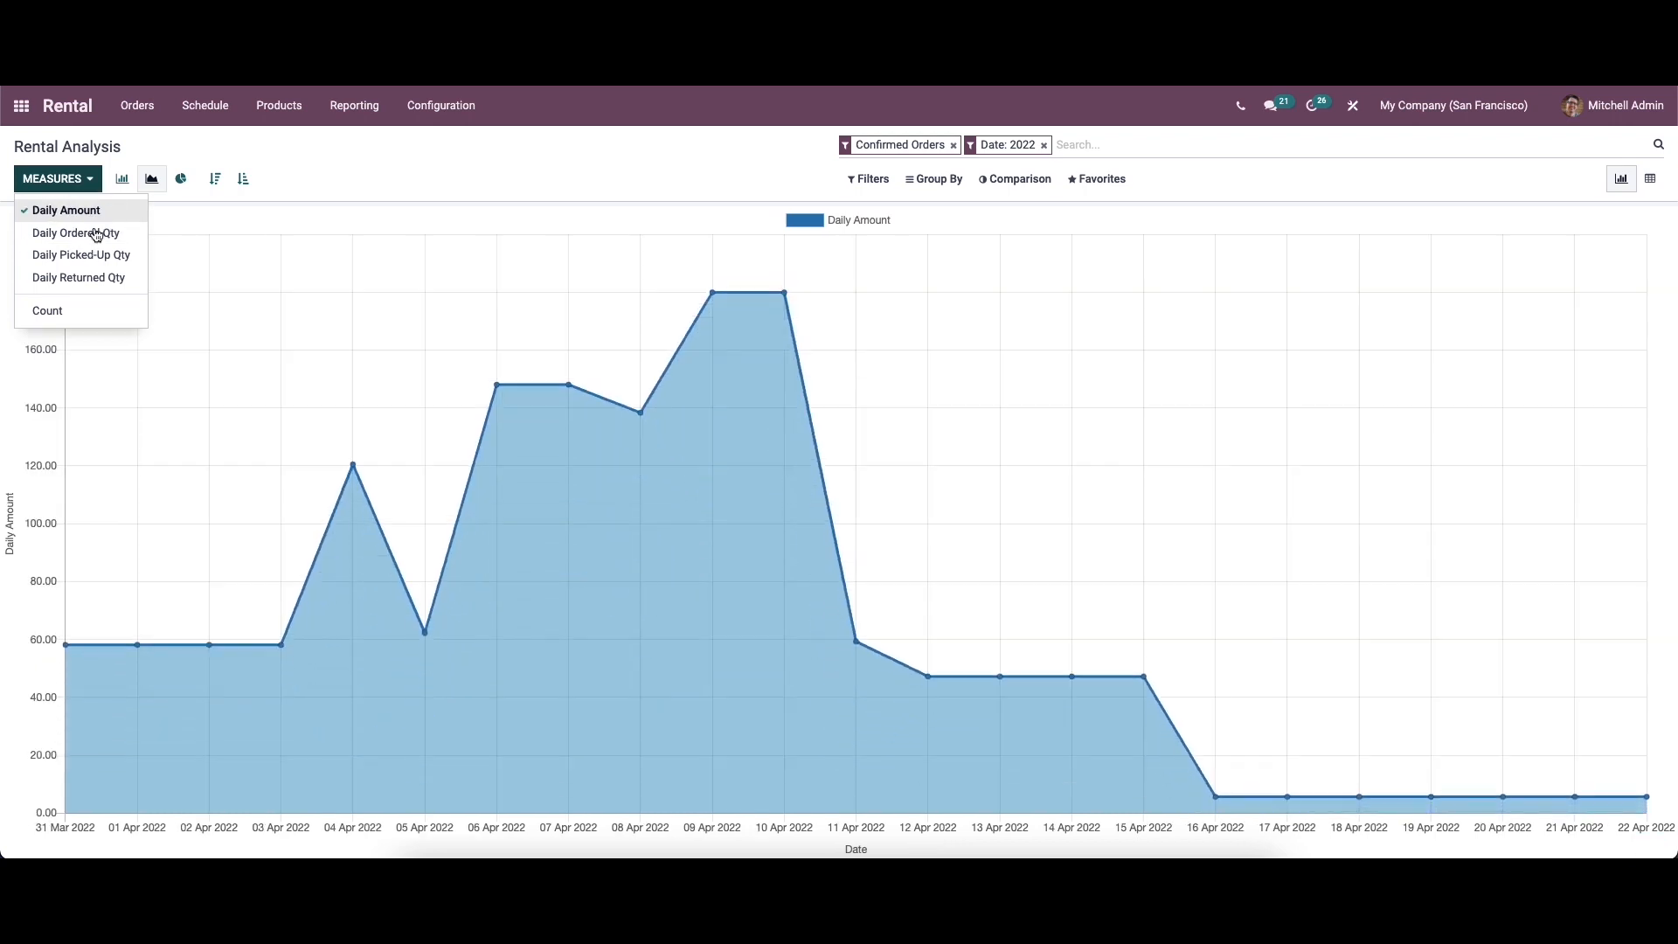
click(105, 254)
click(105, 276)
click(102, 233)
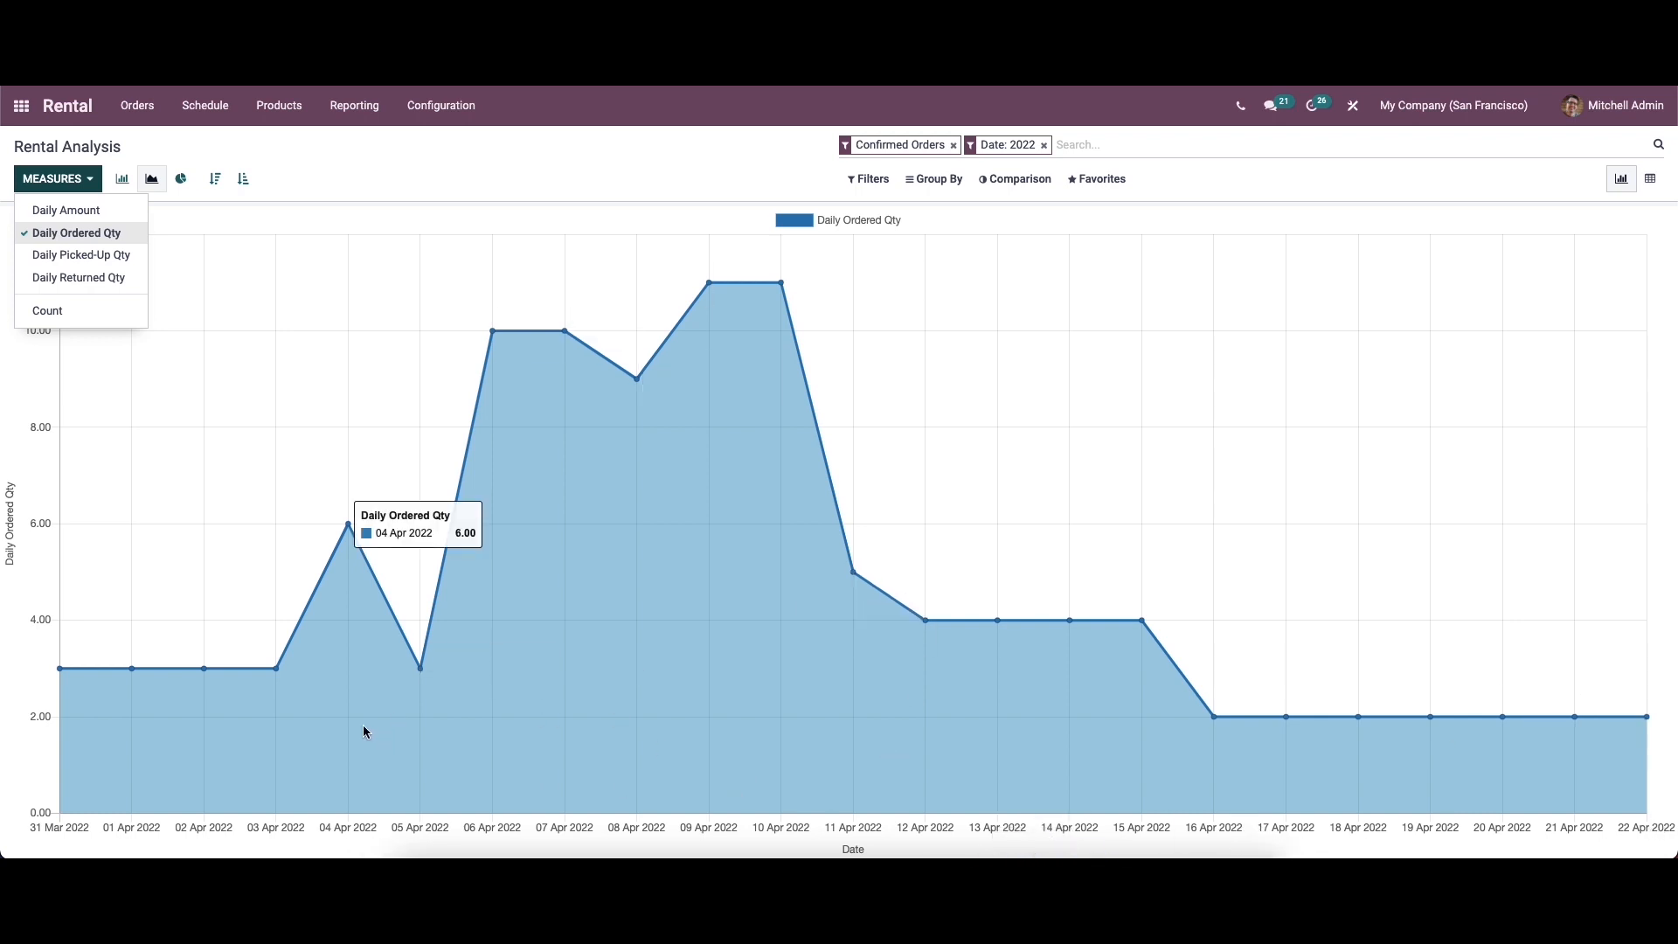
Step: View the Daily Ordered Qty graph as a bar chart and a pie chart, ending on the line chart
click(125, 180)
click(152, 180)
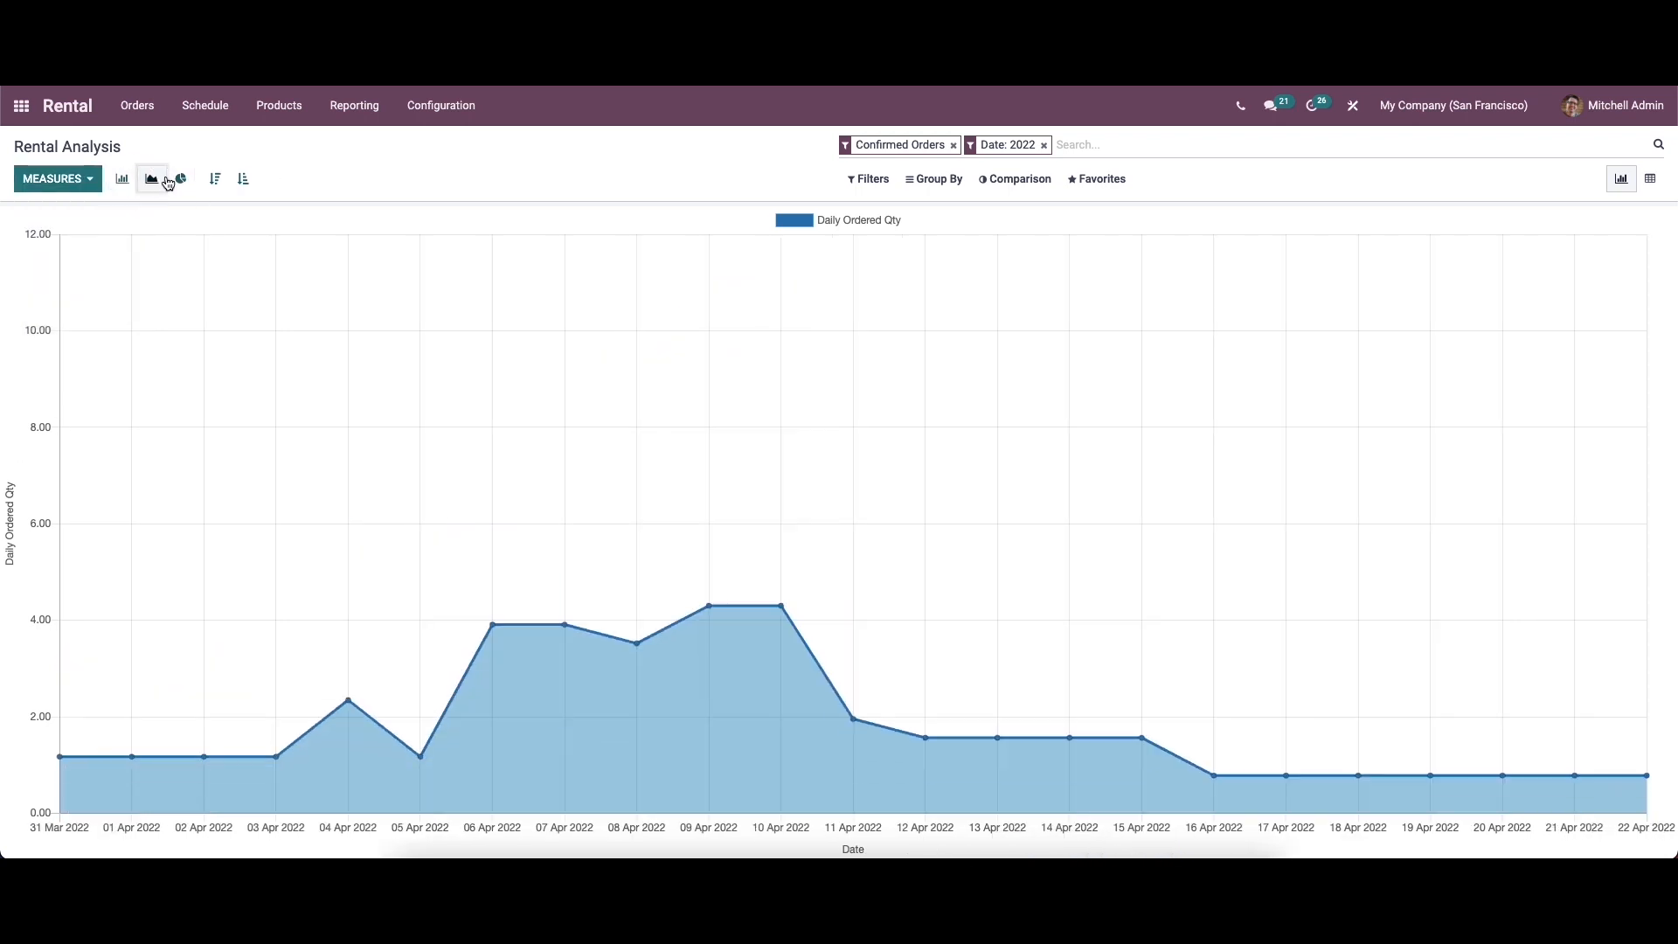
click(179, 181)
click(152, 180)
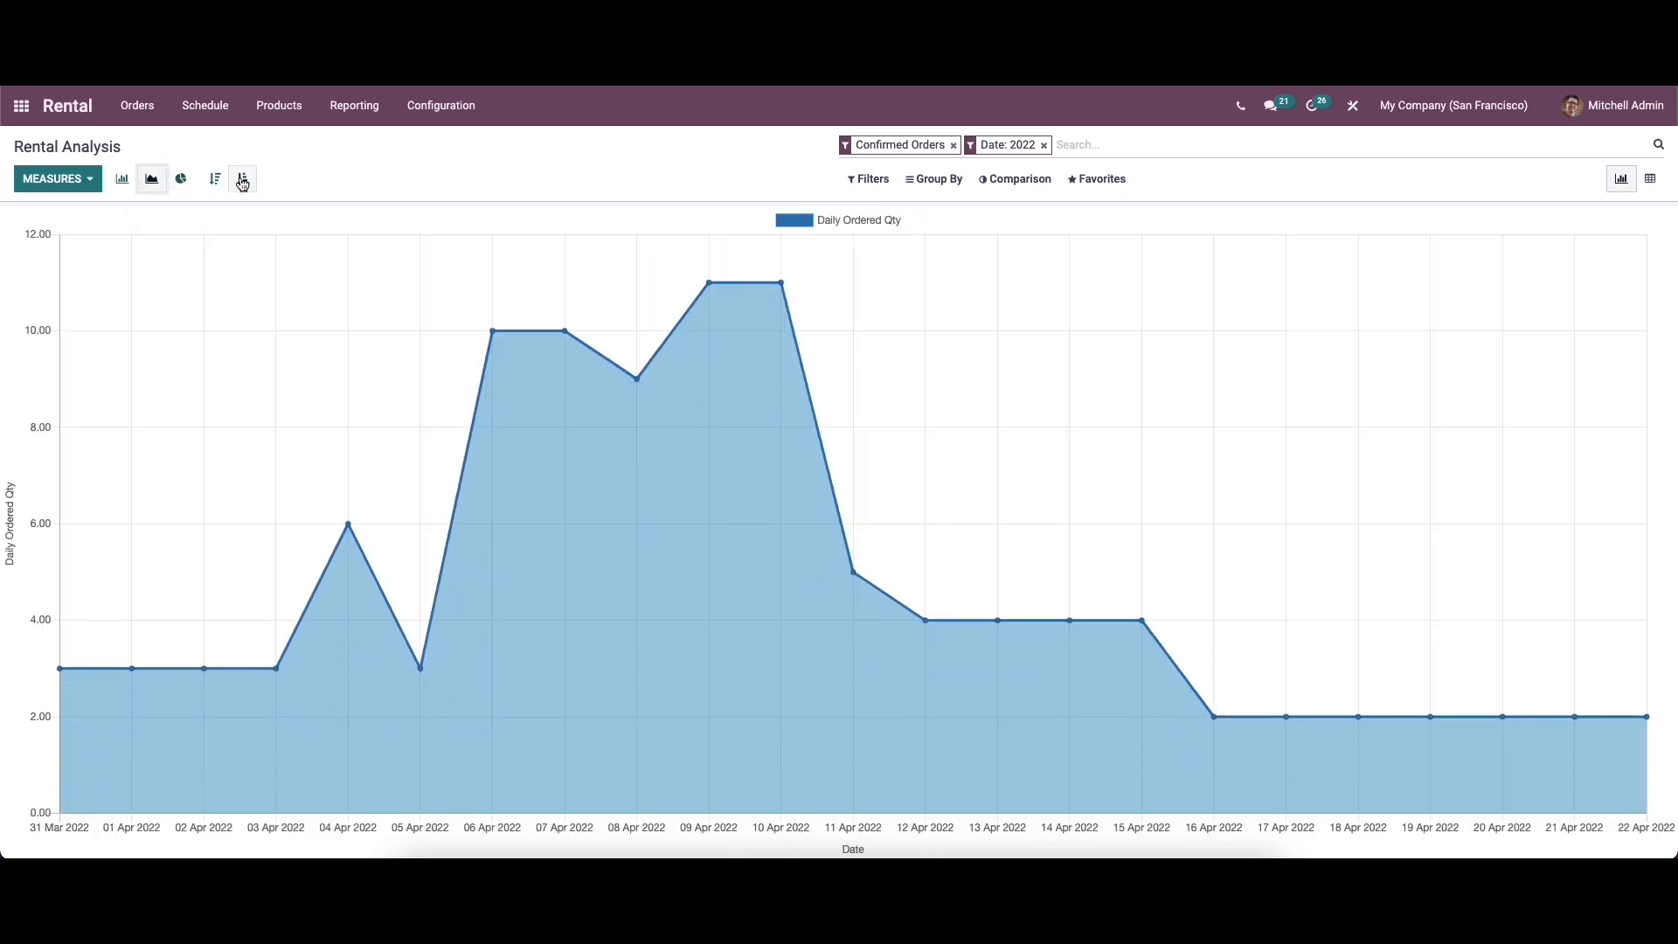
click(874, 180)
mouse_move(985, 181)
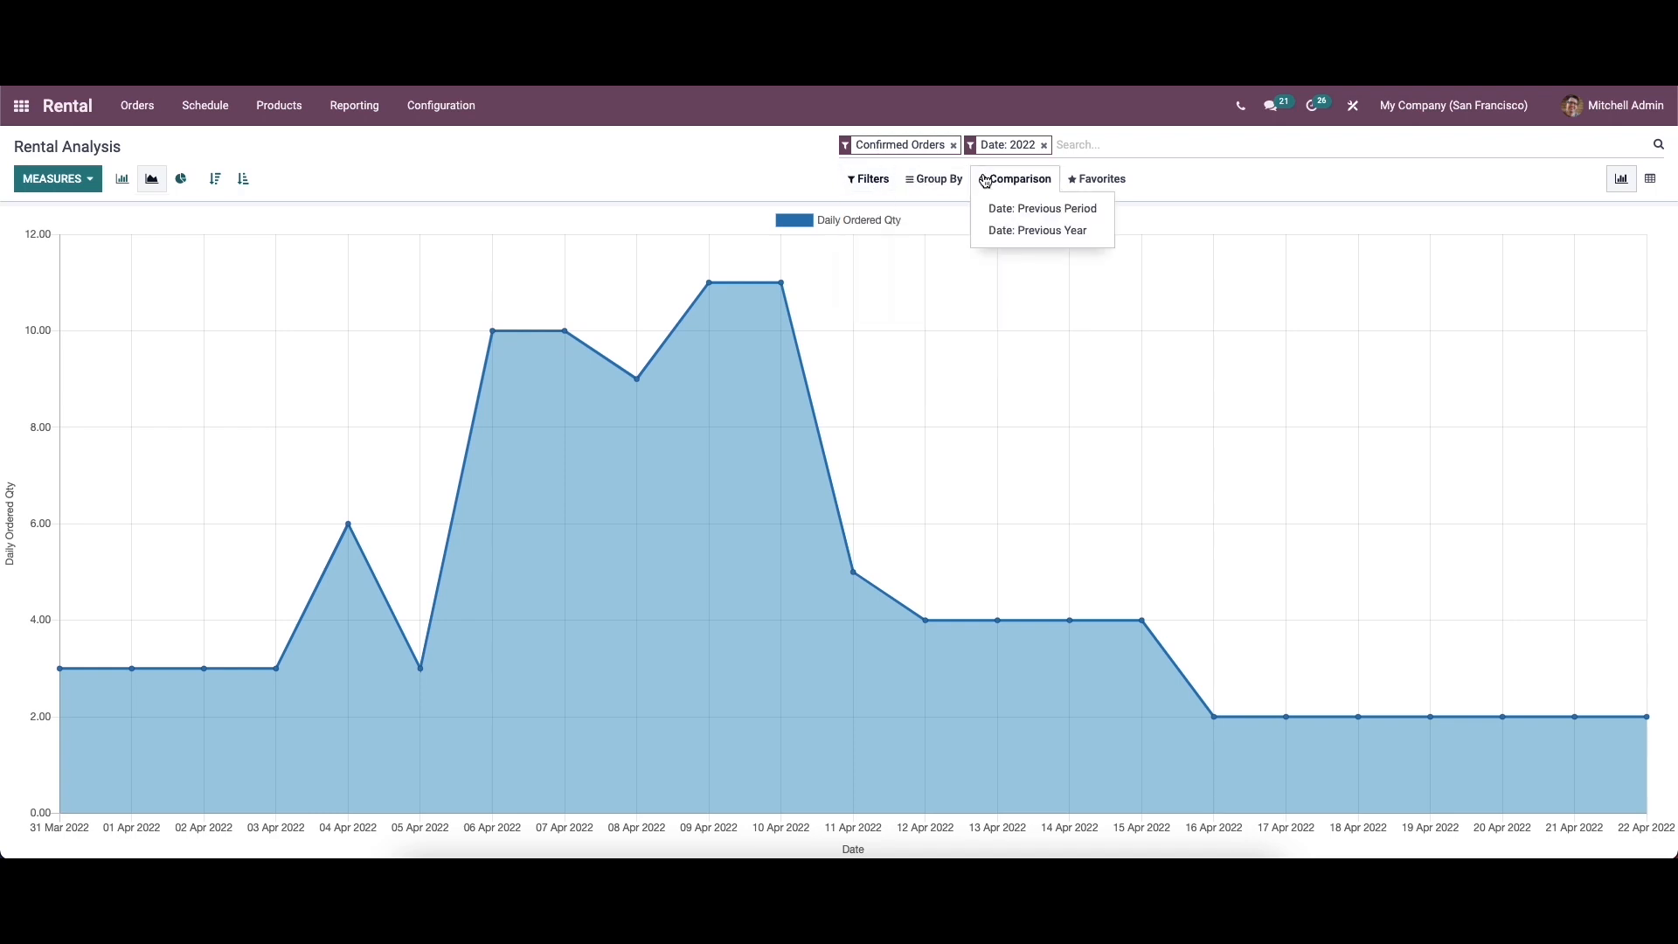
mouse_move(1099, 183)
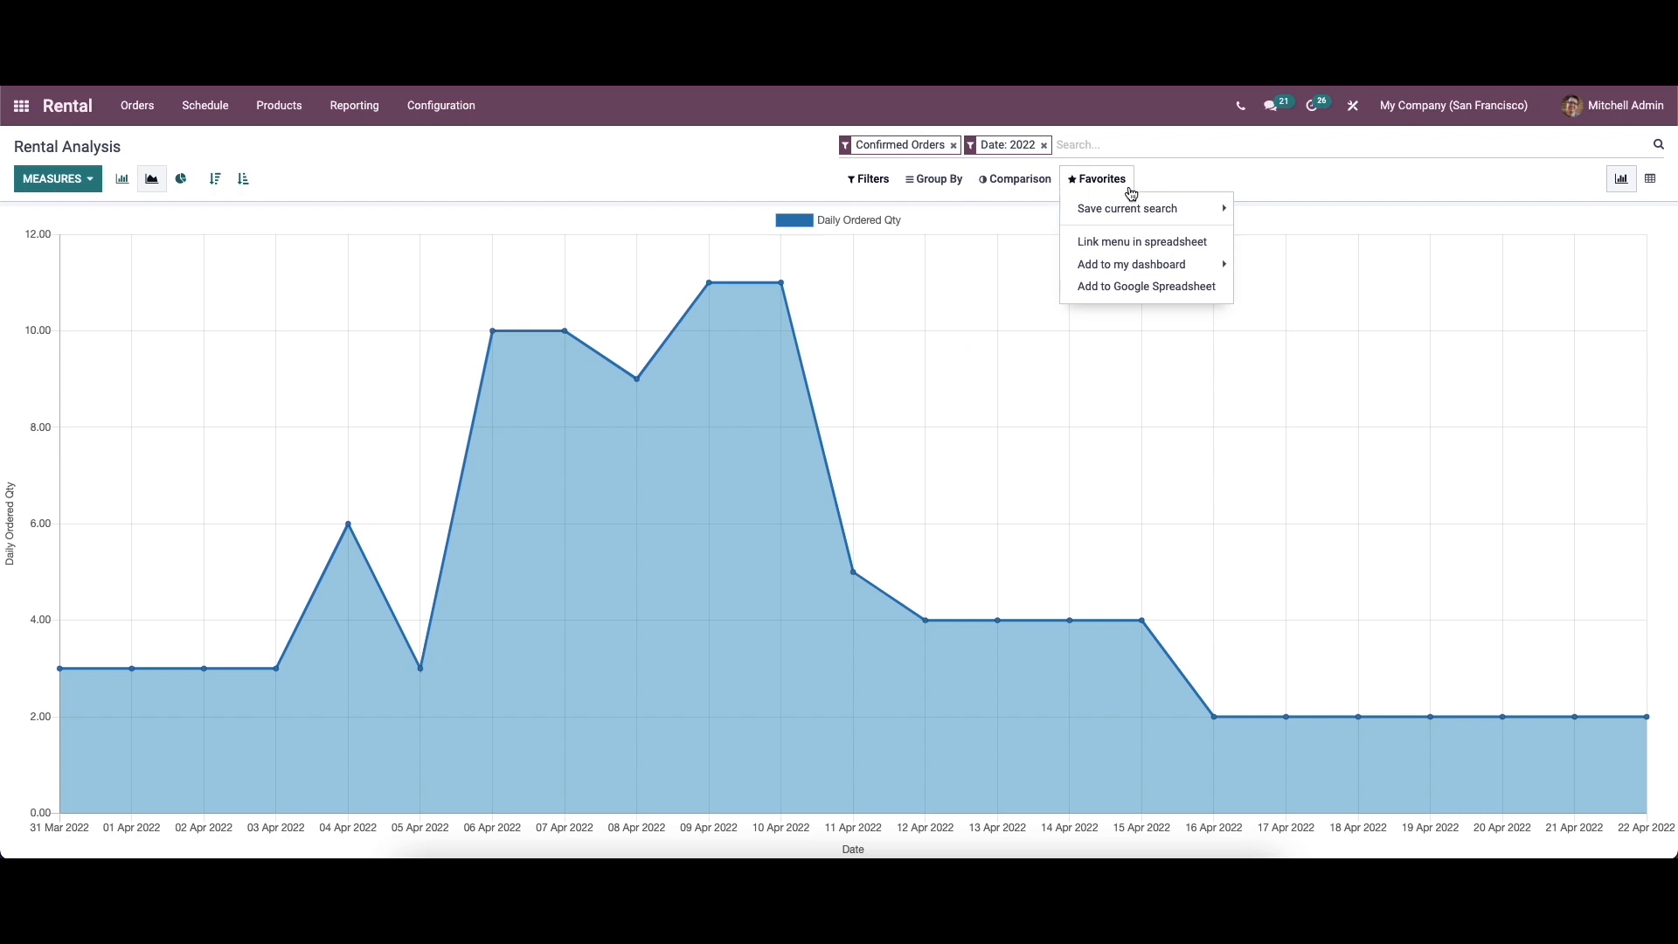
mouse_move(1138, 206)
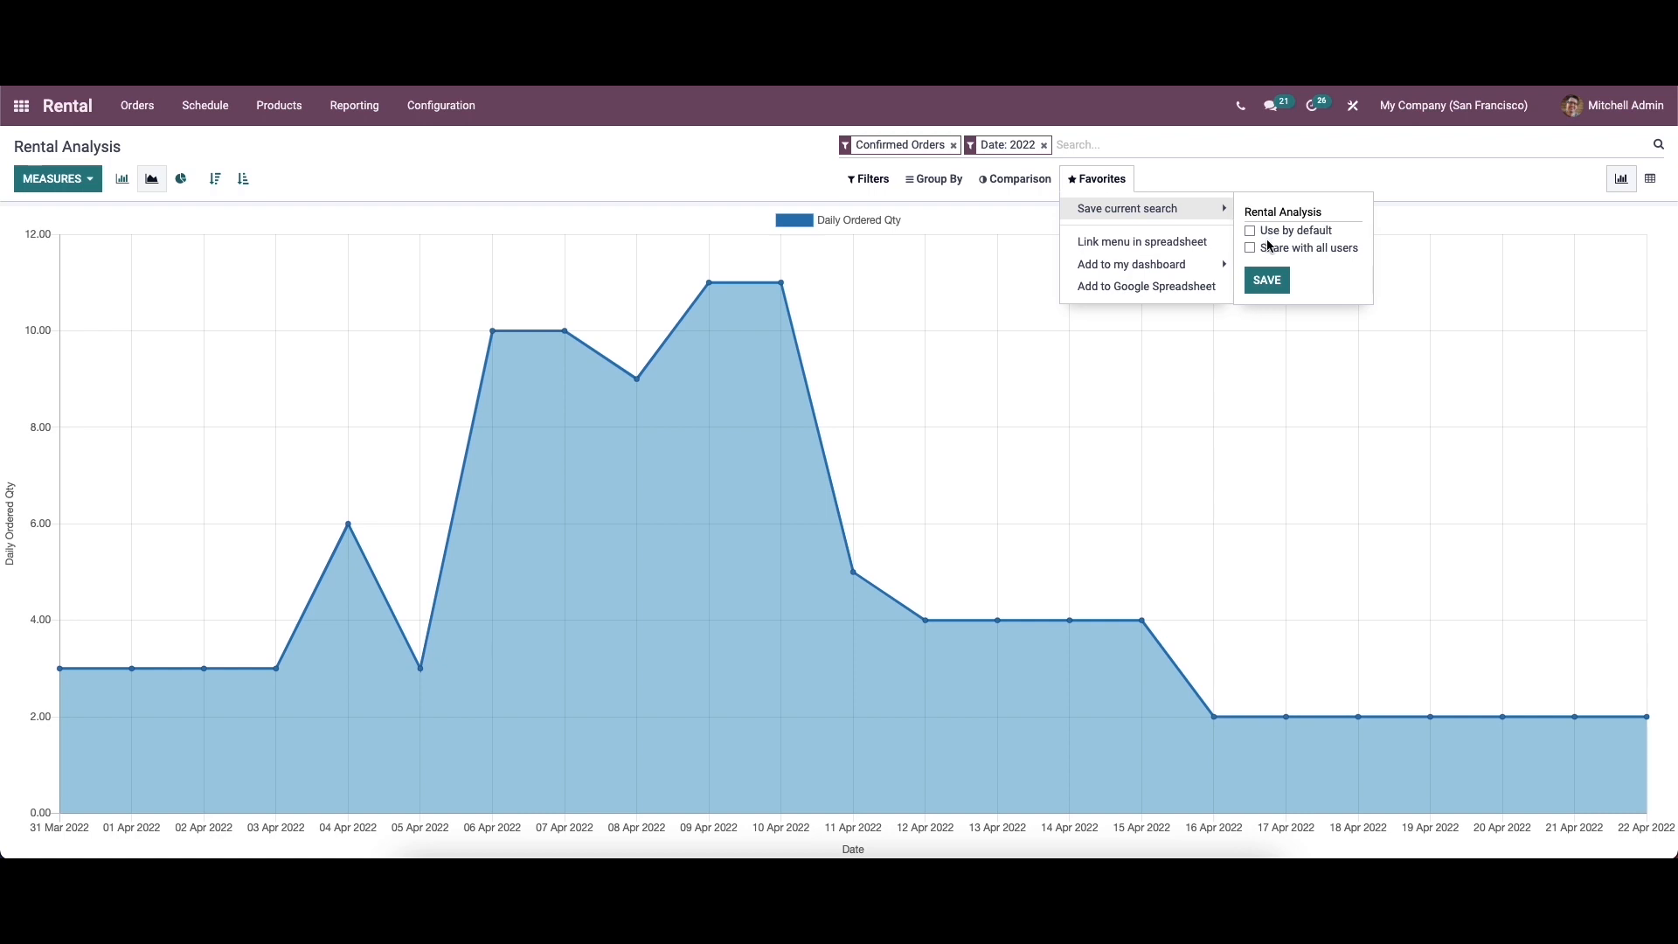
click(1209, 179)
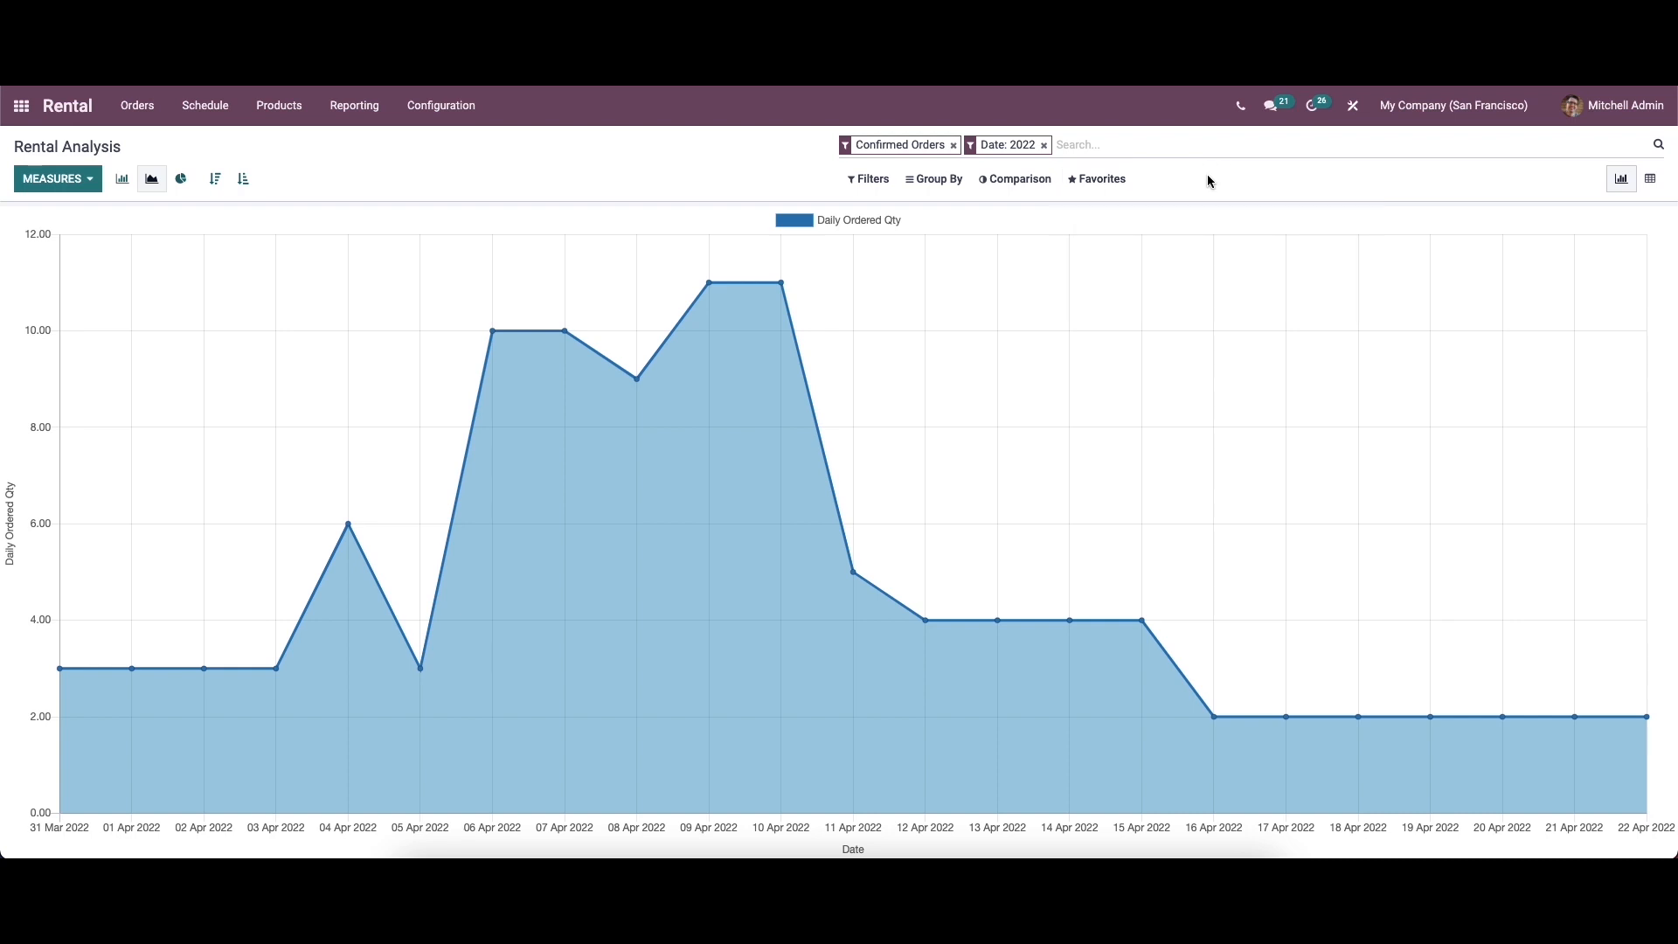
click(785, 178)
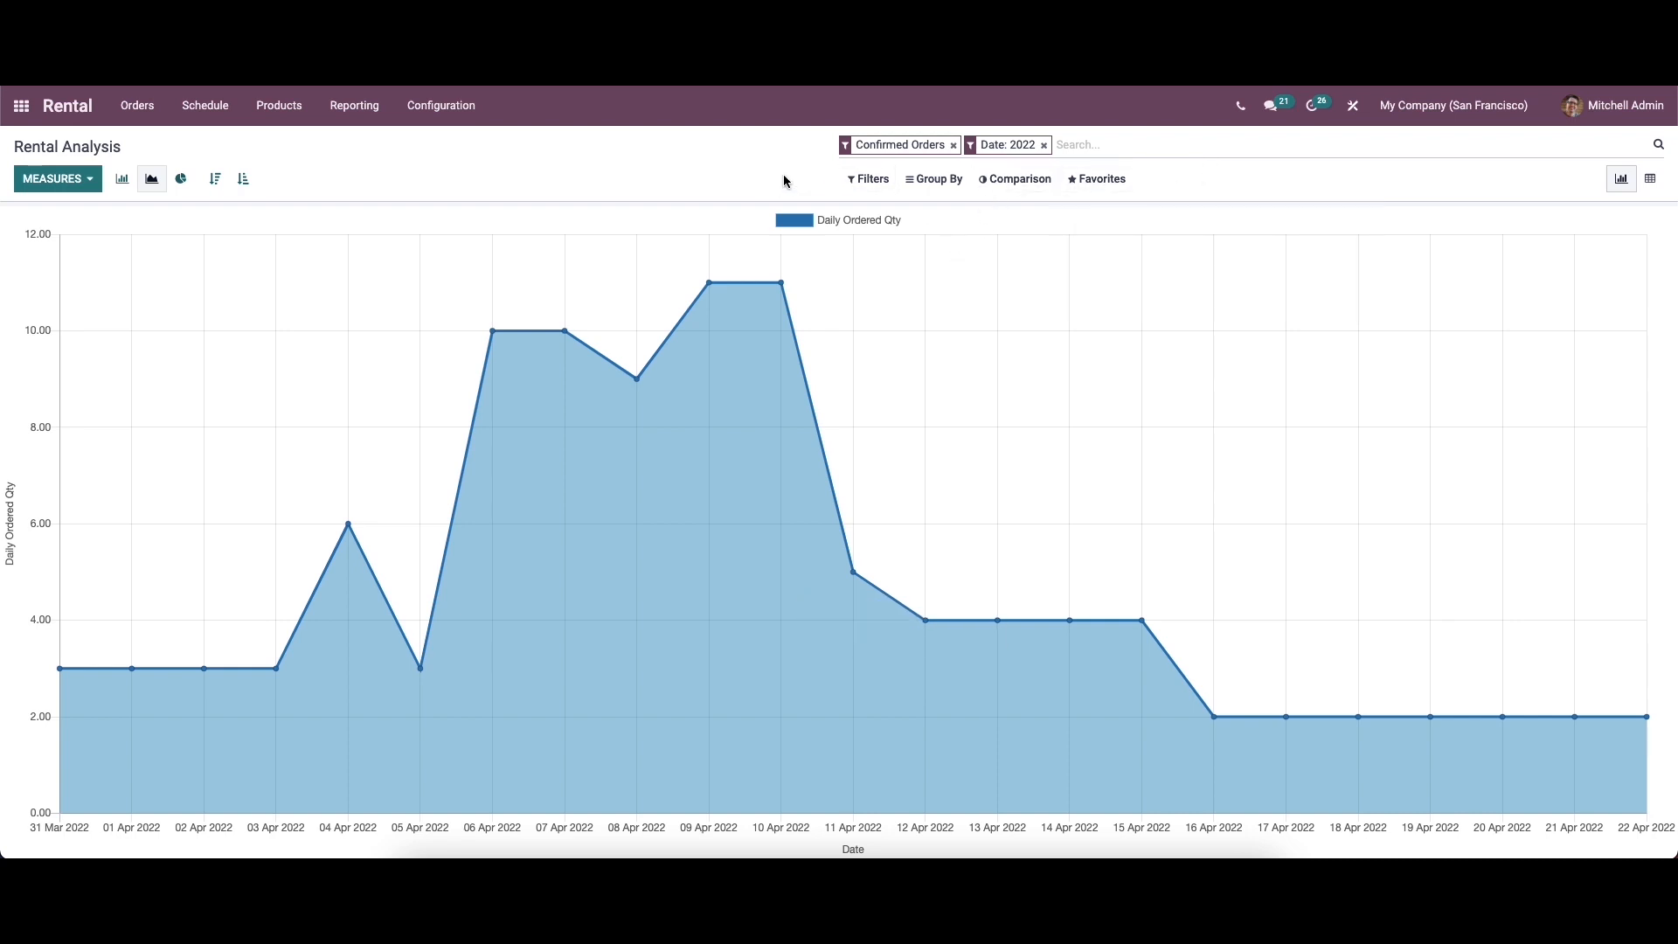